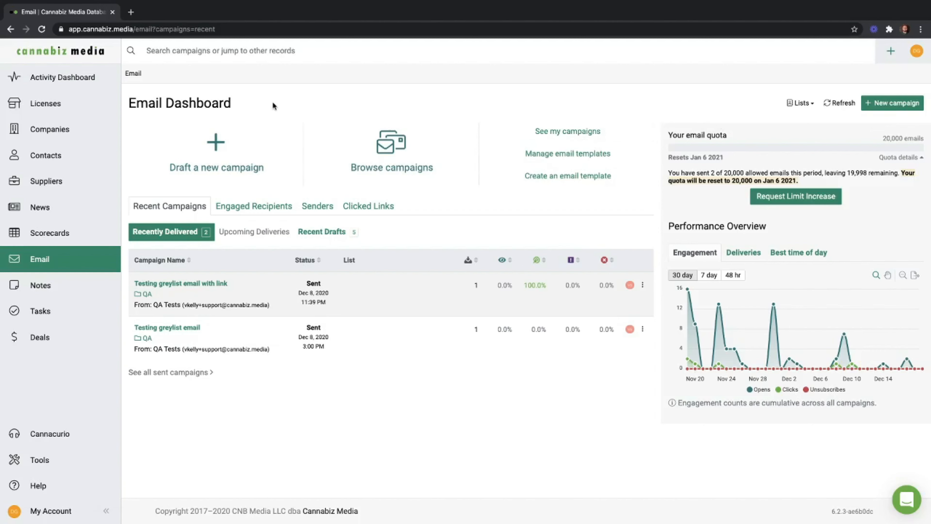
Draft a new email campaign with subject "Check out our great deals inside!", named with the presenter's first name plus "Video Tutorial".
click(213, 158)
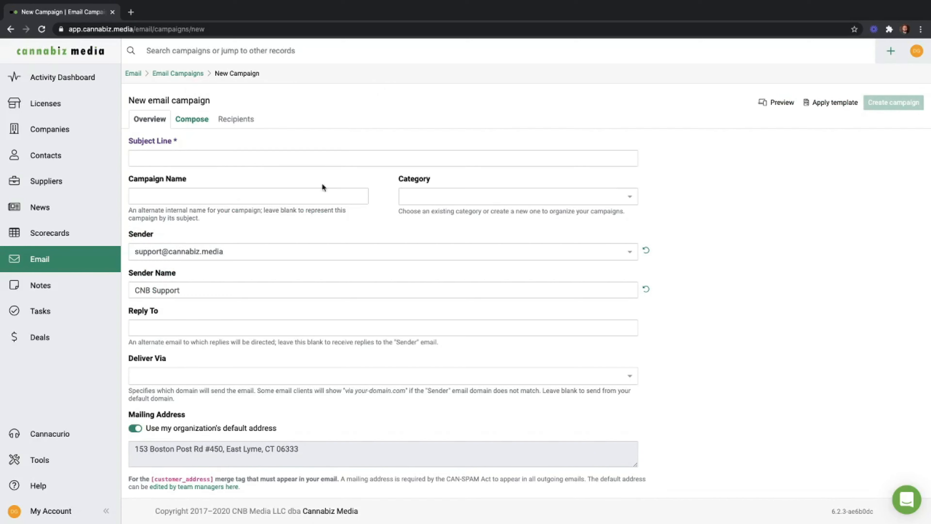
click(167, 158)
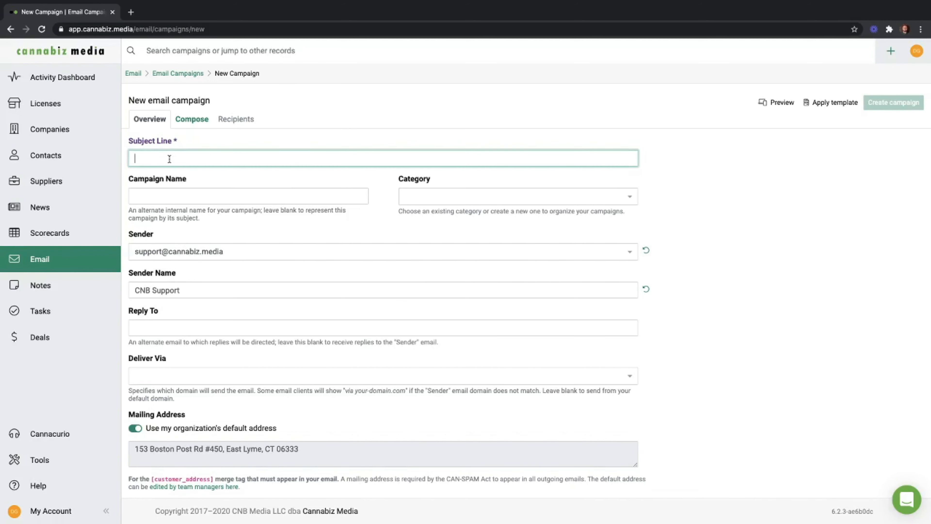
text(Check out our great deals inside!)
click(158, 198)
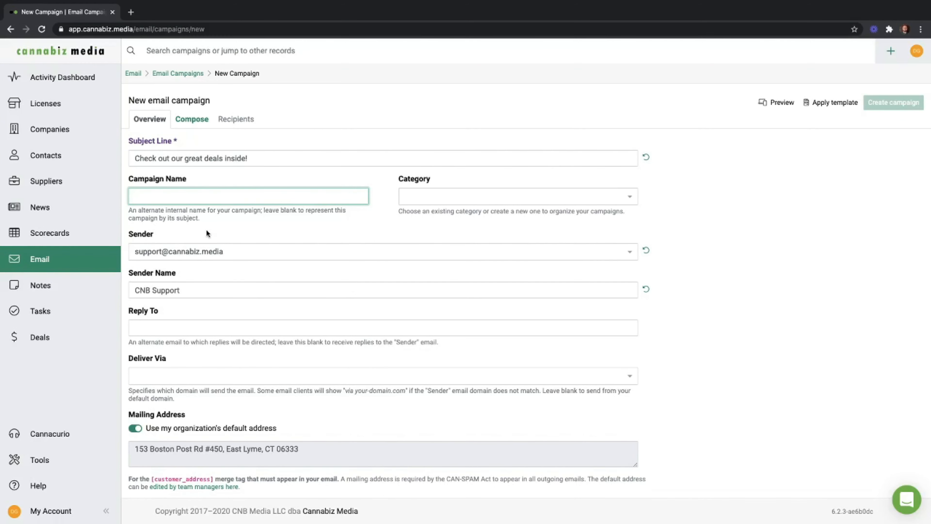
text(Travis Video Tutorial)
Choose the support address as the campaign's sender, leave the reply-to address blank, and set delivery via cannabiz.media.
click(220, 252)
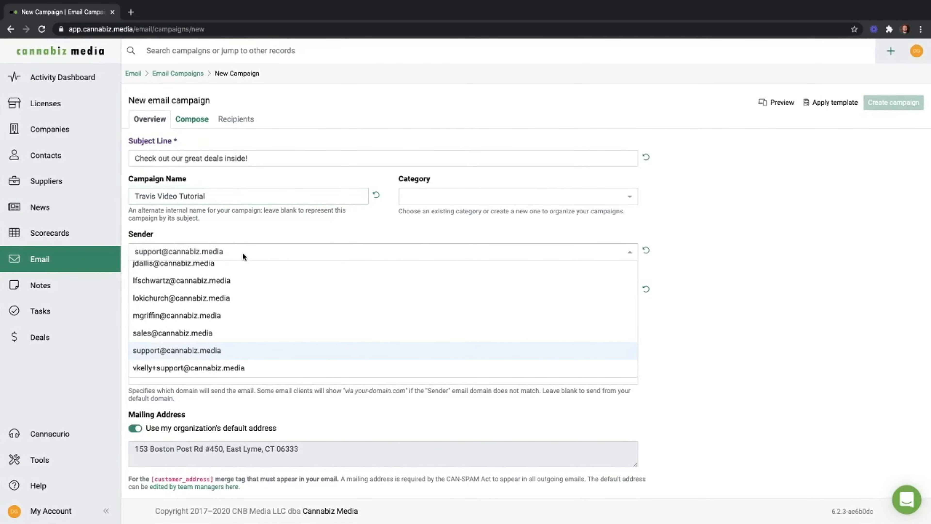
click(195, 350)
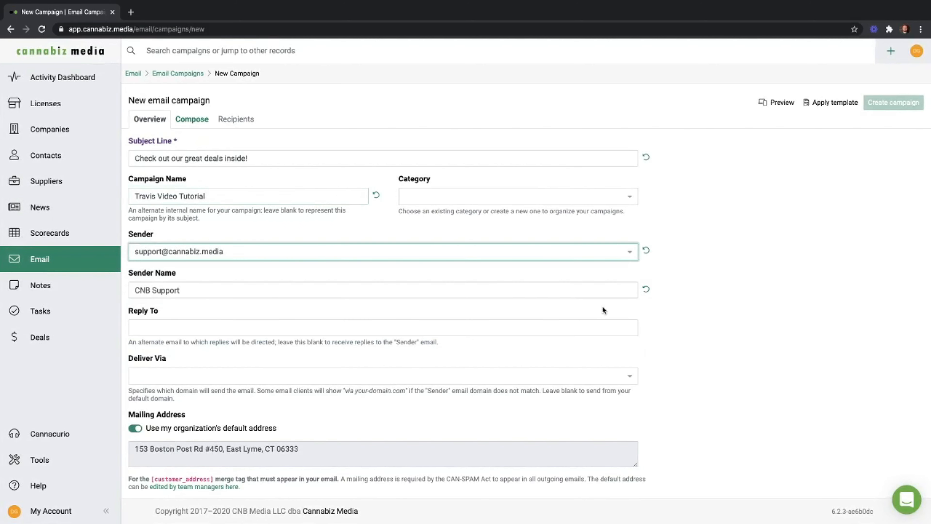
click(191, 293)
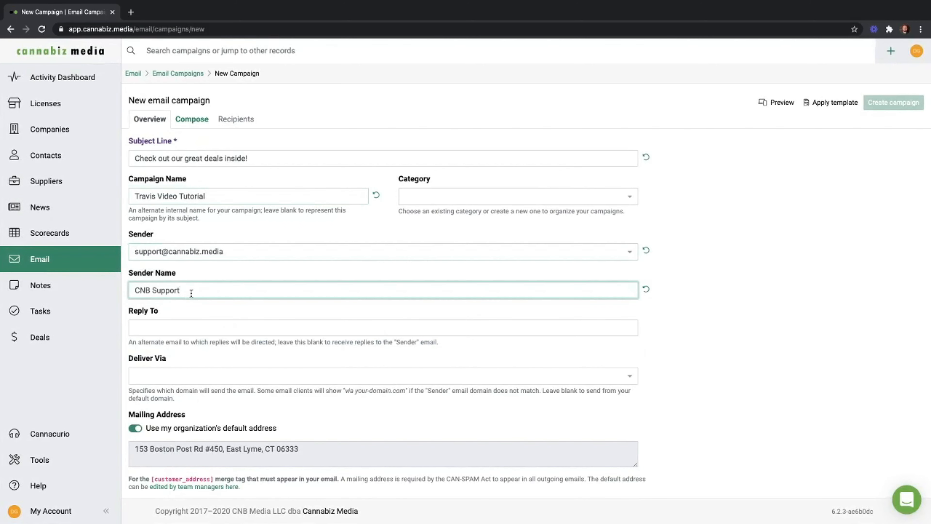
click(162, 329)
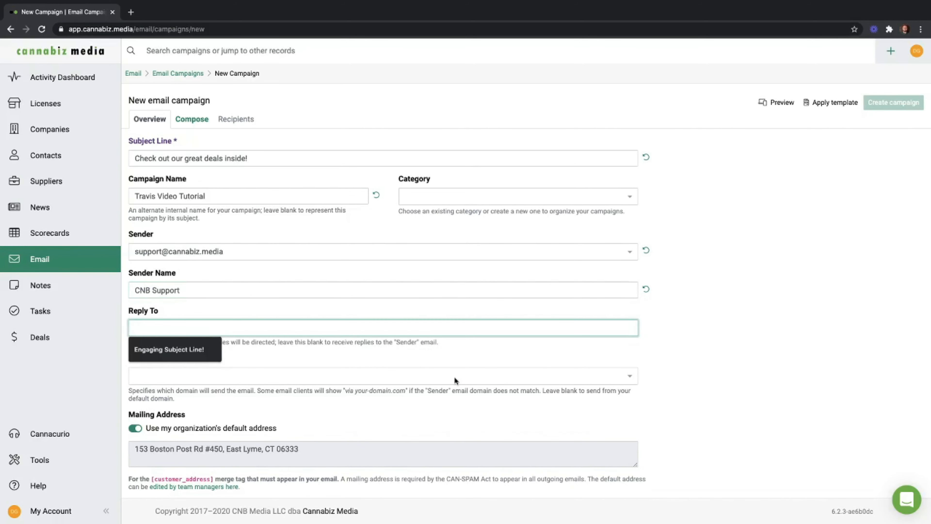
click(485, 362)
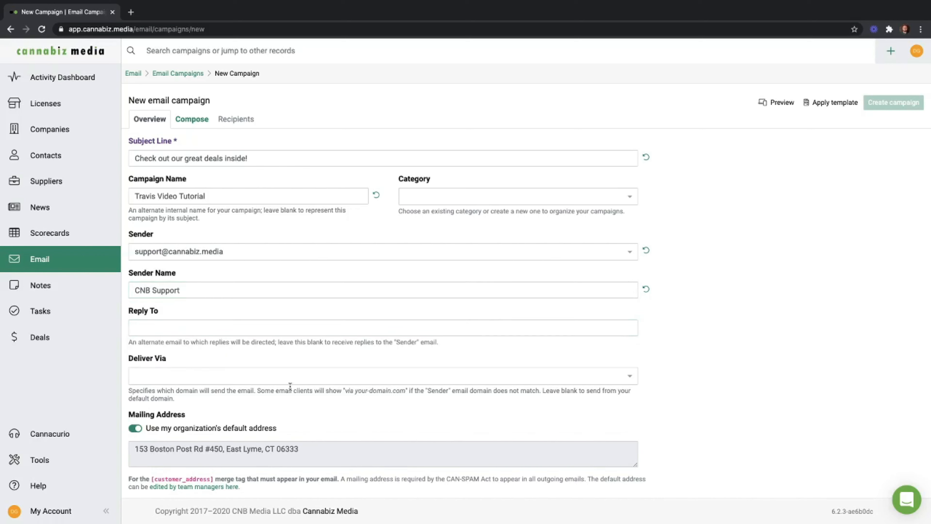
click(181, 376)
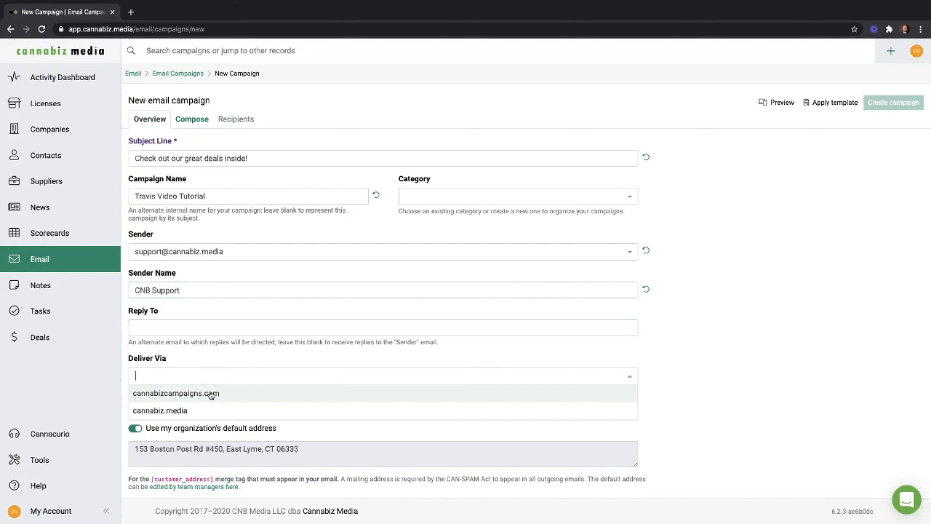
click(190, 412)
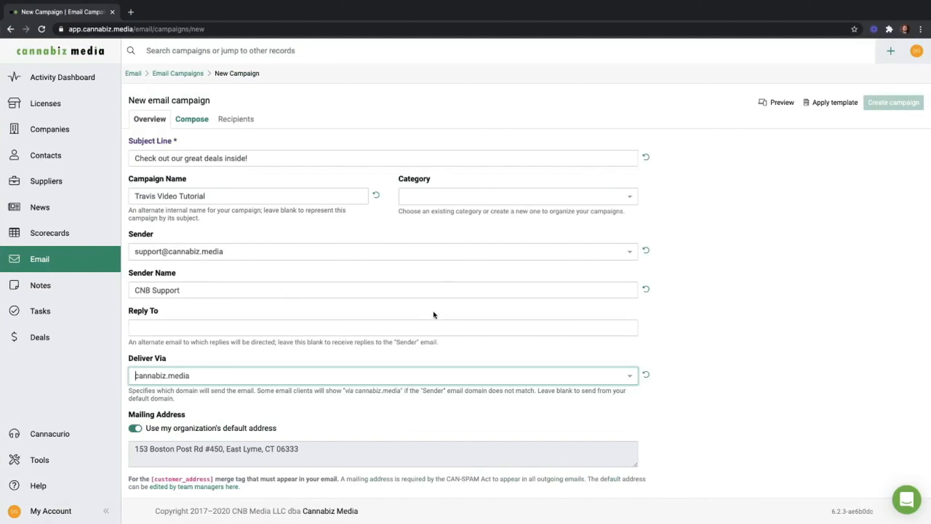
Start composing the email body from the QA Template in the QA folder.
click(192, 120)
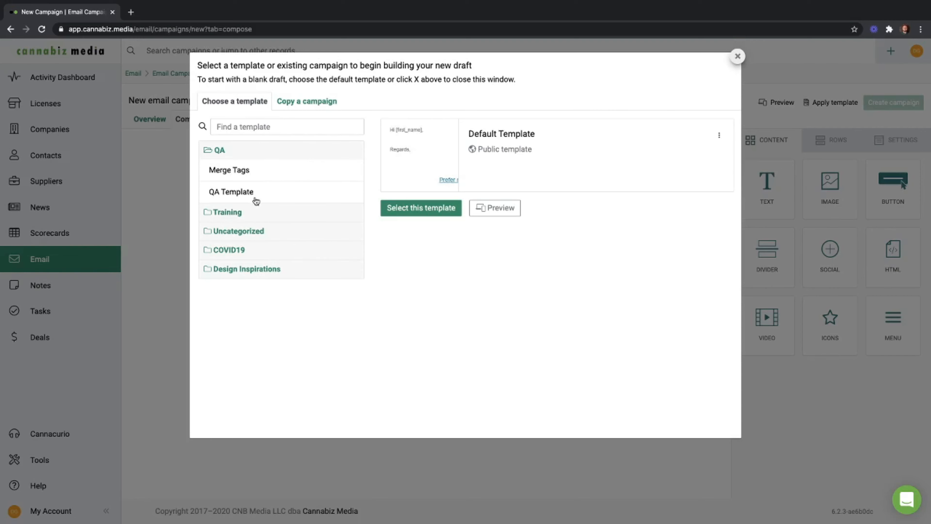
click(241, 194)
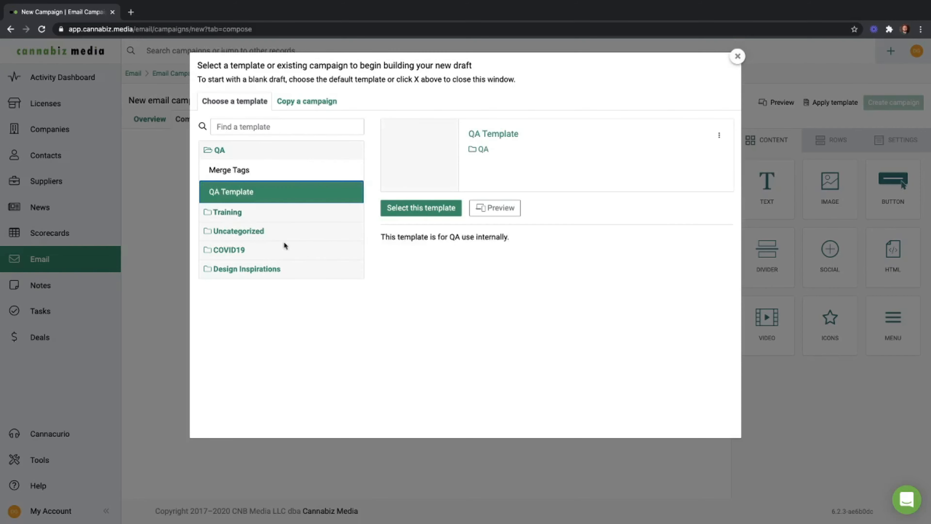
click(425, 211)
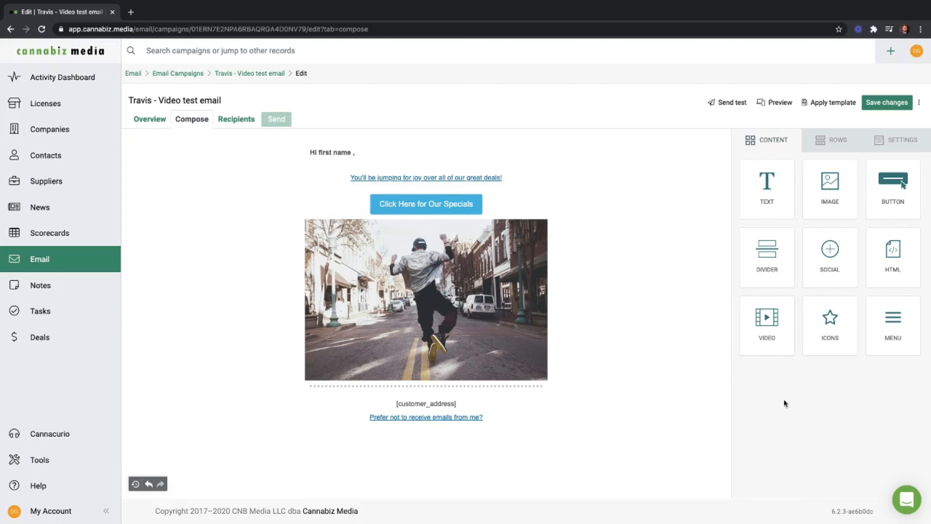
Add an image block between the dotted divider and the customer address, and open the file manager for its picture.
click(823, 141)
scroll(820, 229, down, 7)
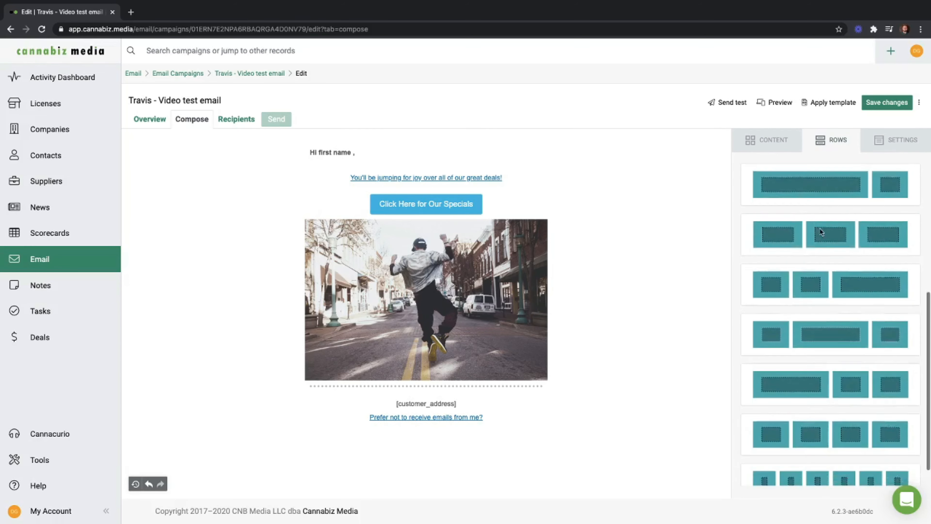
scroll(819, 228, up, 8)
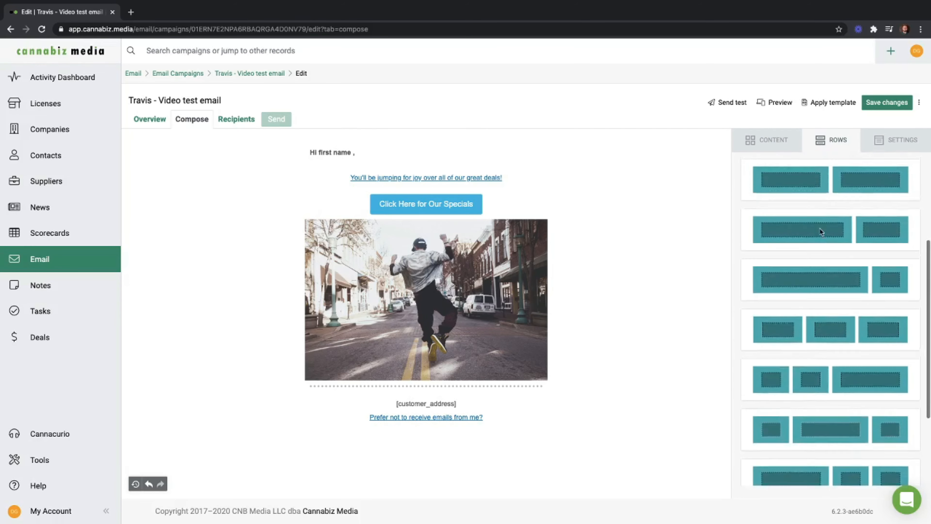
click(750, 140)
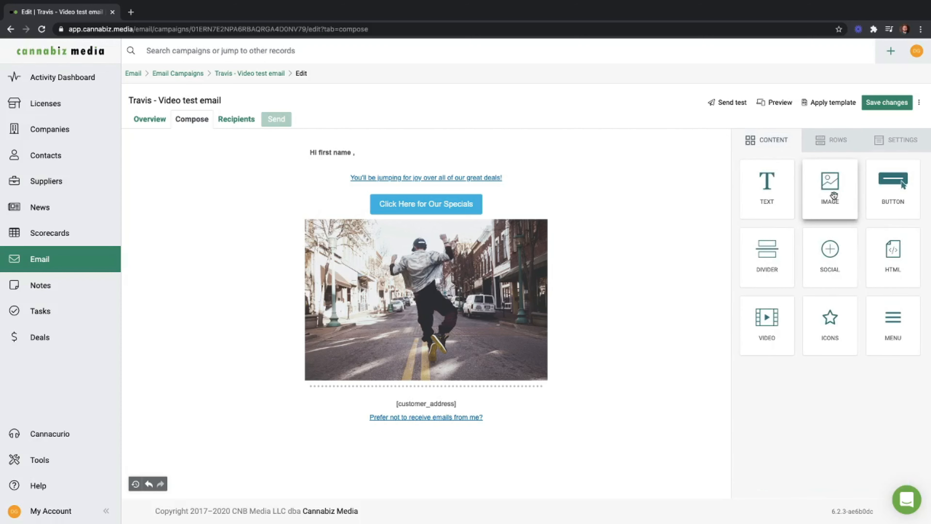
drag(834, 195, 461, 385)
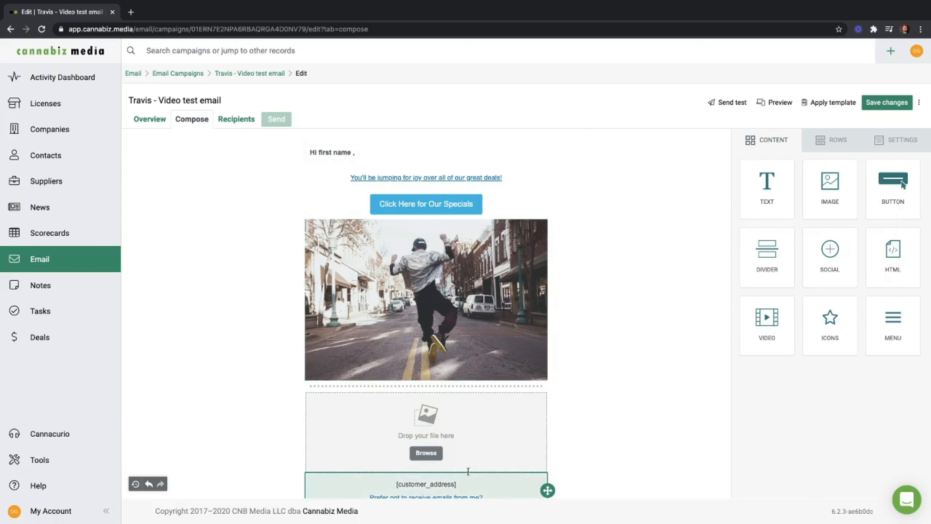
scroll(465, 449, down, 1)
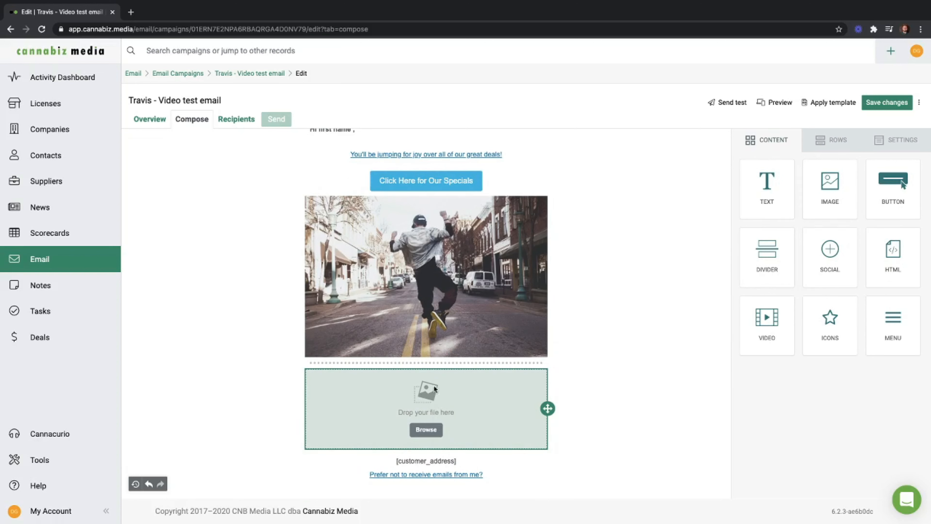
click(429, 432)
click(423, 455)
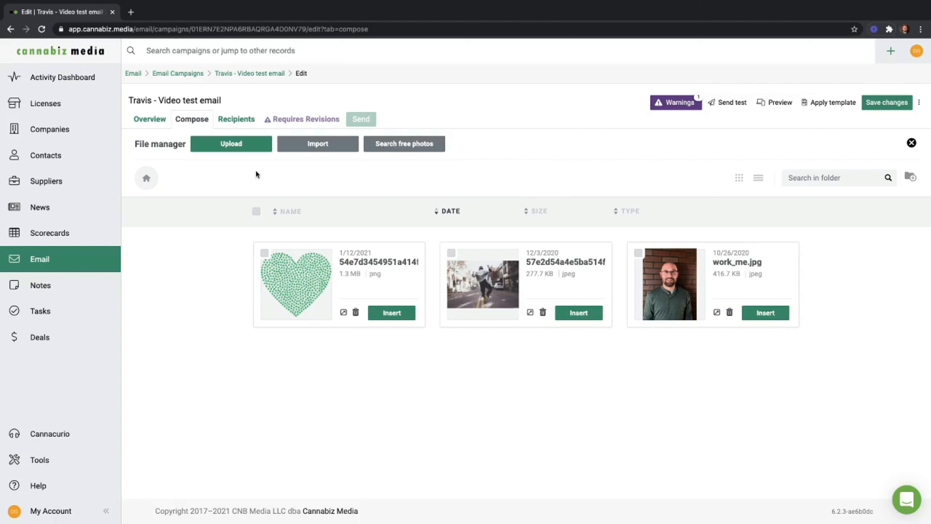
Check the computer upload dialog and the Instagram import source, closing both without choosing a file.
click(230, 153)
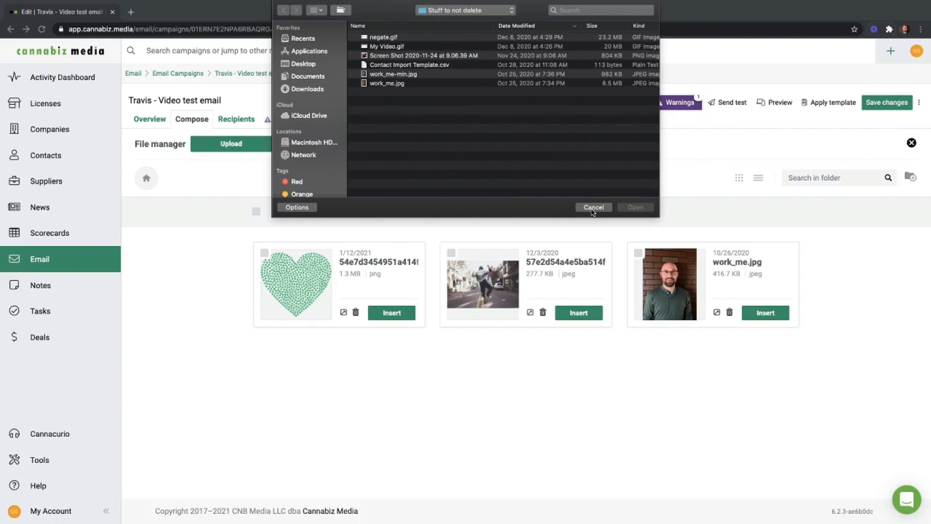
click(604, 208)
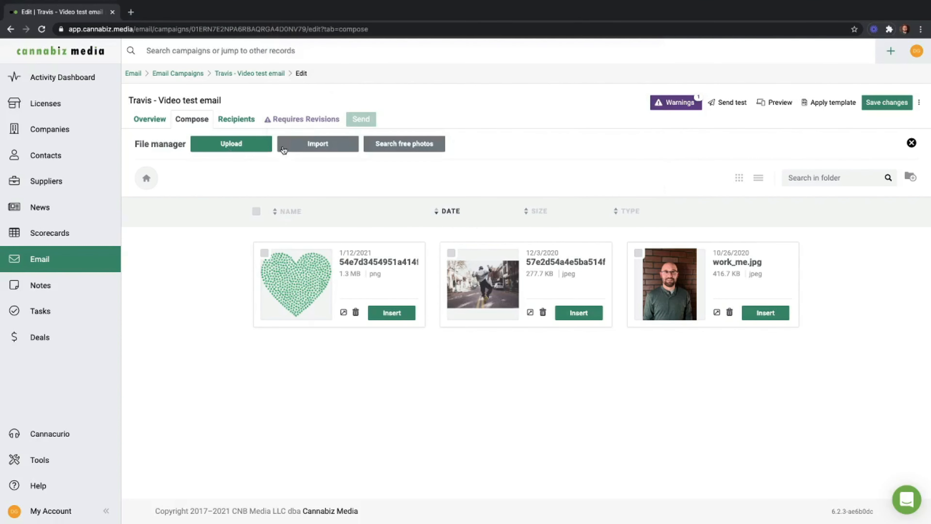
click(329, 147)
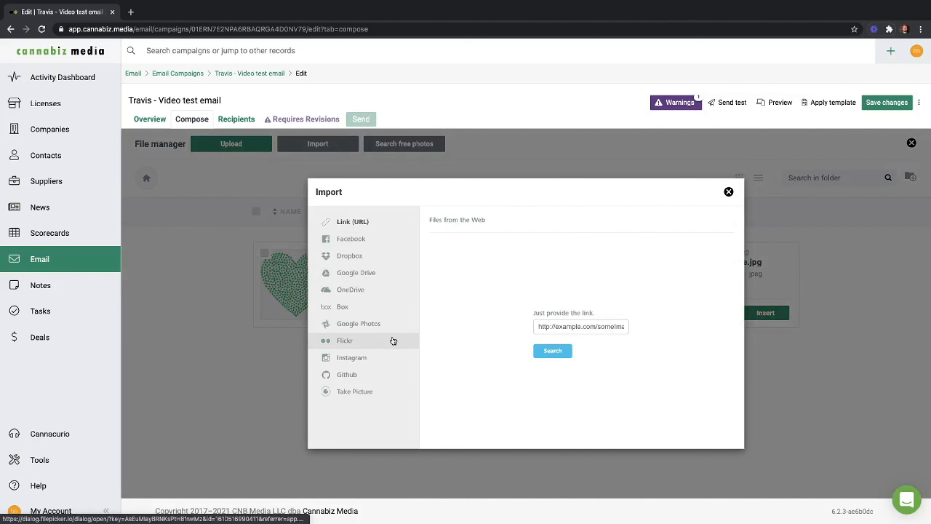
click(385, 358)
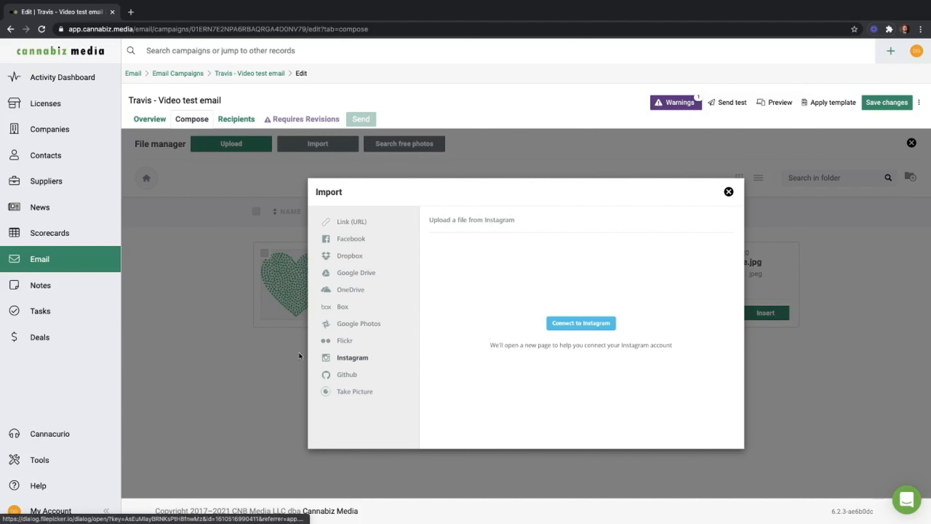
click(729, 192)
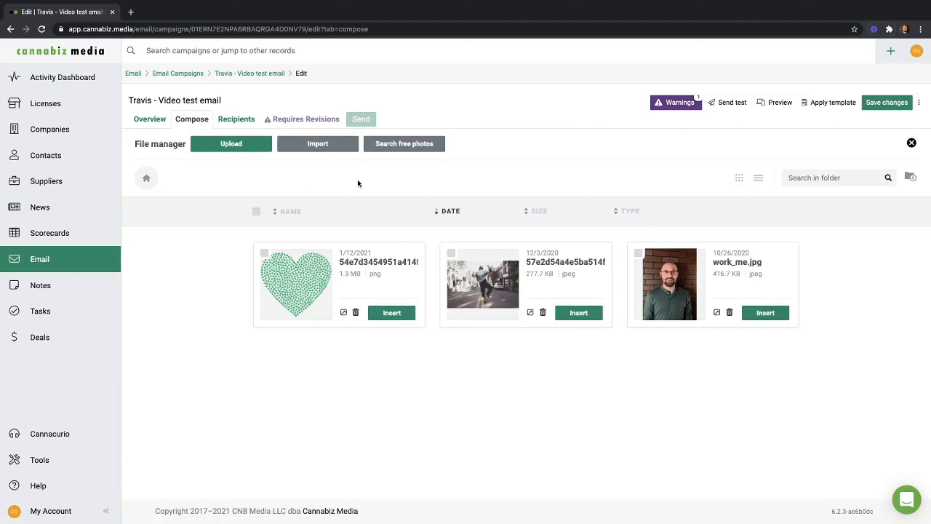
Search the free photos for "Happy" and import the cartoon figure with a laptop into the file manager.
click(400, 144)
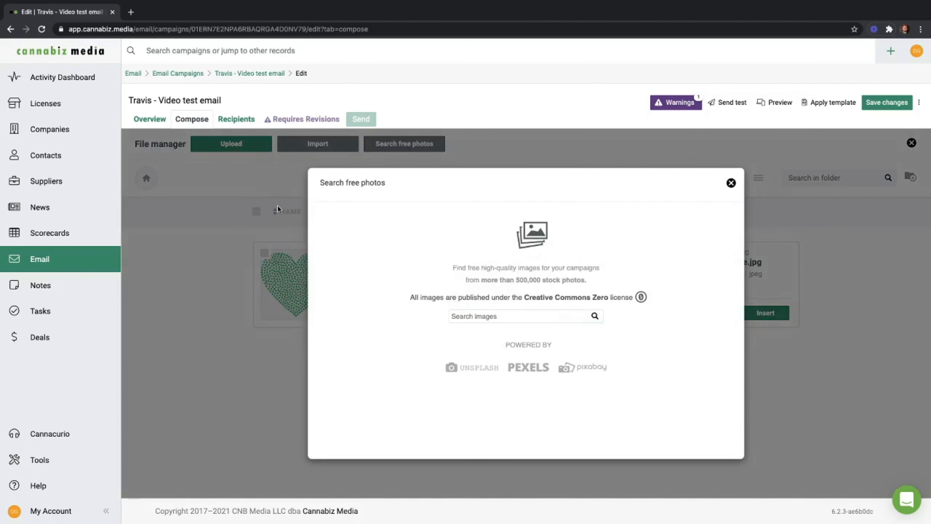
click(477, 316)
text(Happy)
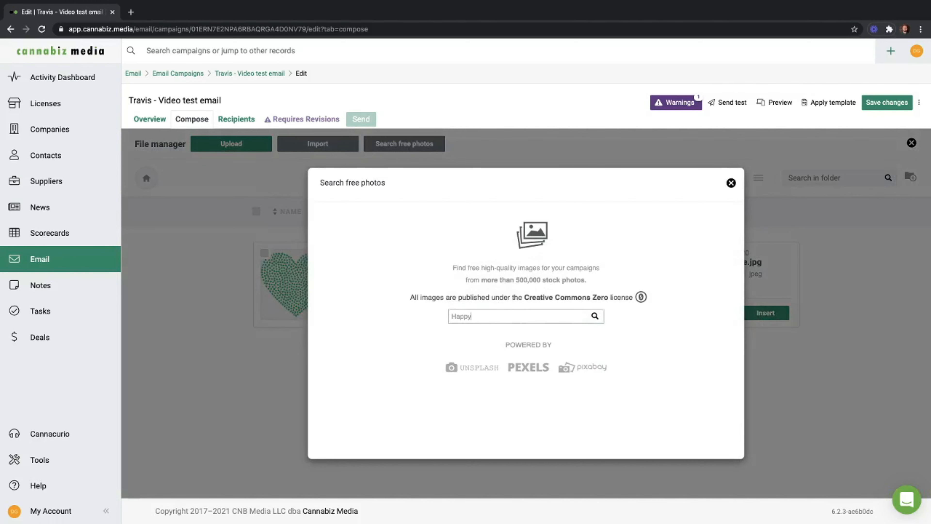
key(Return)
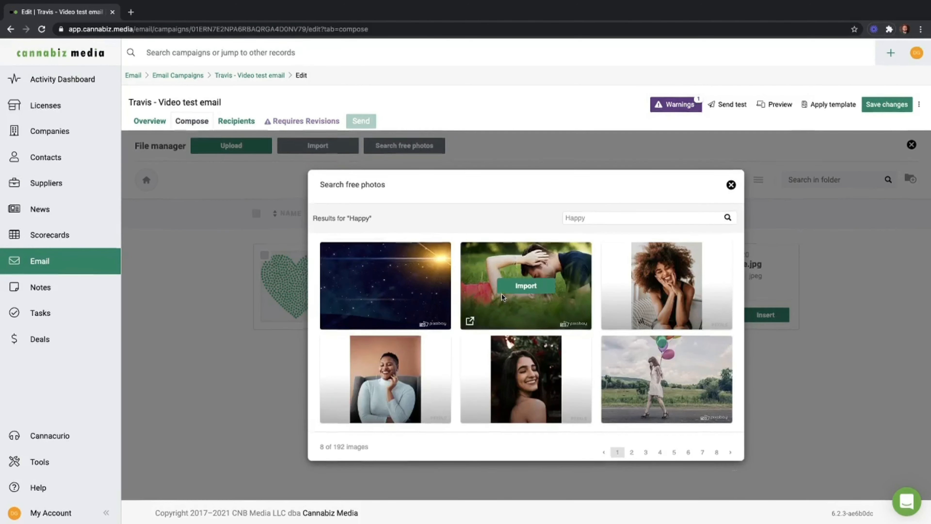
scroll(502, 295, down, 1)
scroll(500, 297, down, 4)
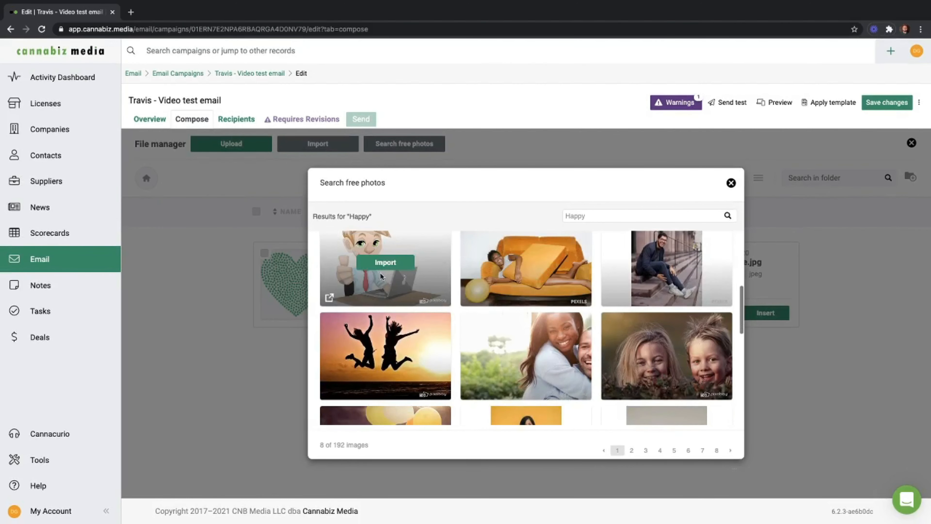
click(386, 263)
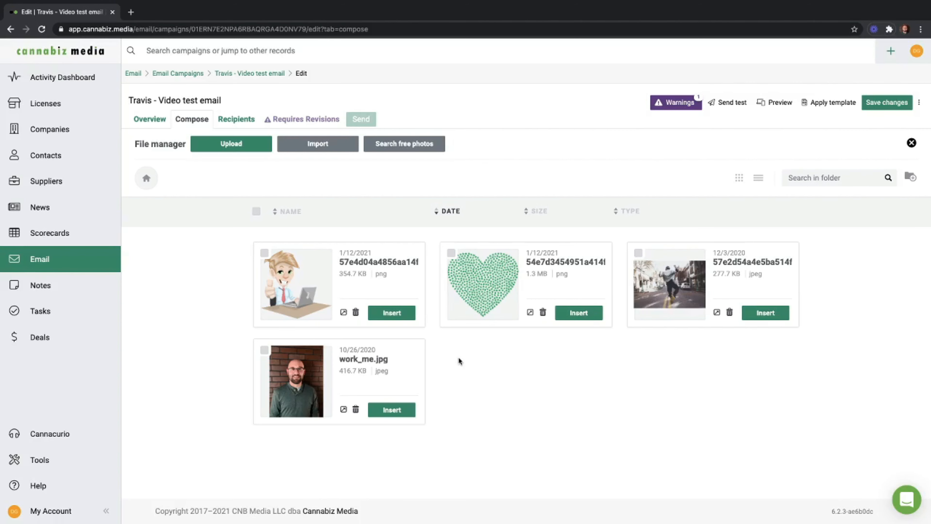
Insert the green leaf heart picture into the image block and set its alternate text to "happy heart of cannabis leaves".
click(580, 313)
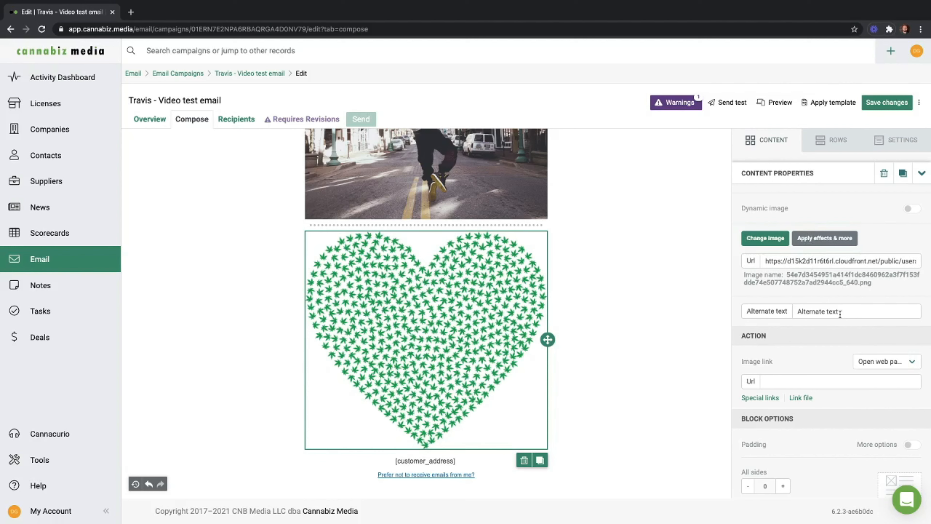
scroll(845, 310, up, 2)
click(806, 386)
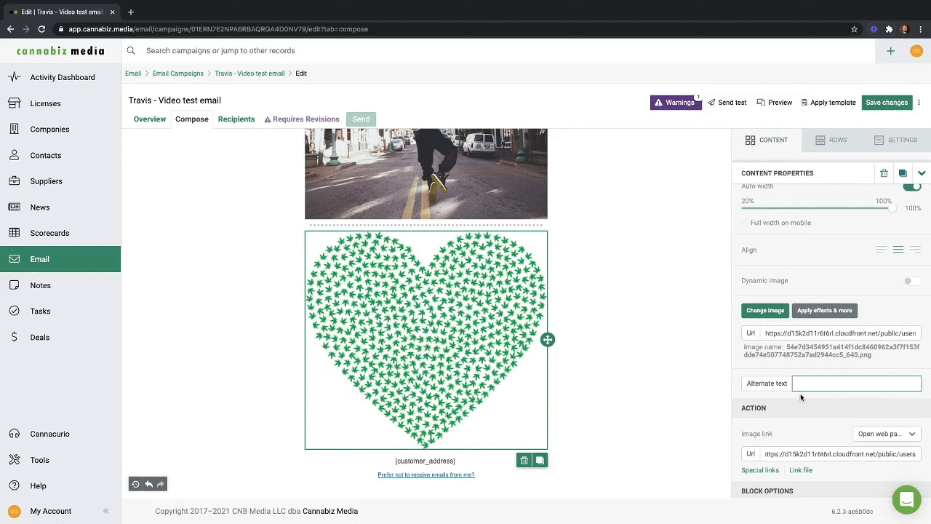
text(happy heart of cannabis leaves)
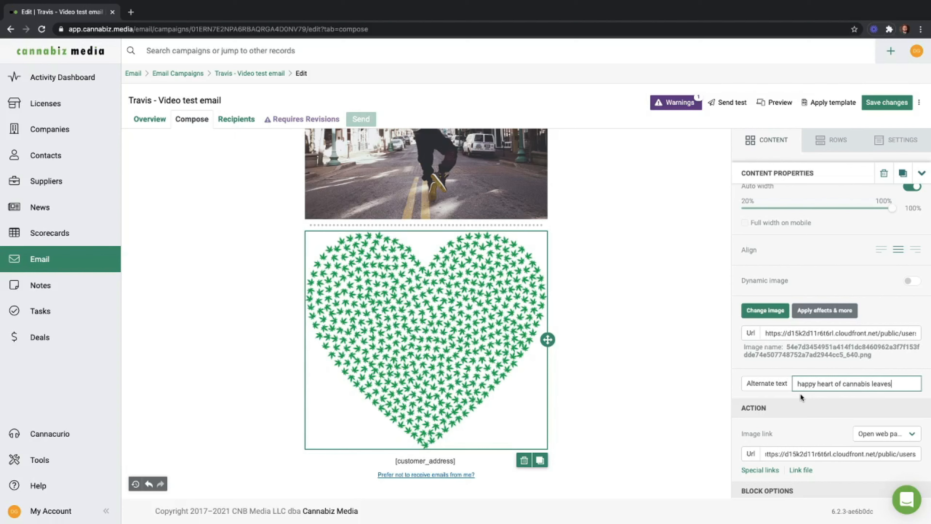
Check the link types for the heart image, and link the image to the Contact Import Template CSV file.
scroll(800, 393, down, 2)
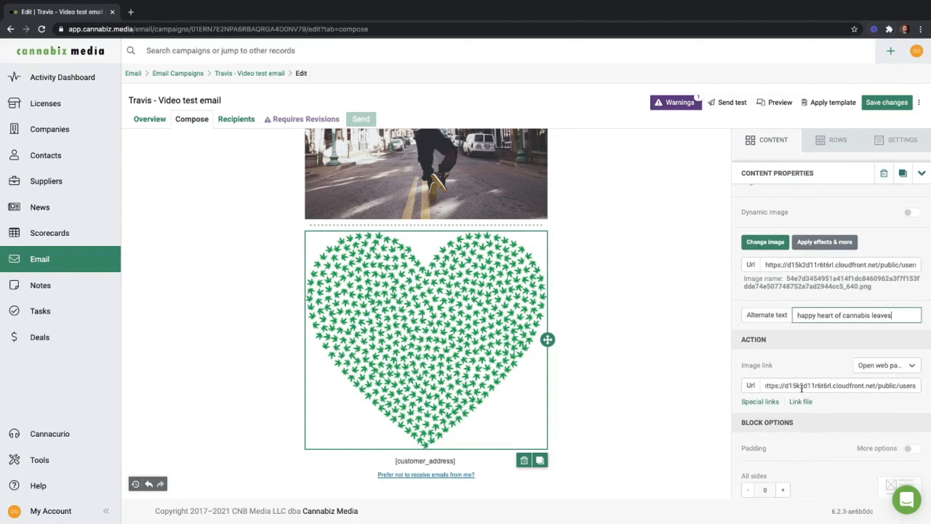
scroll(805, 385, down, 1)
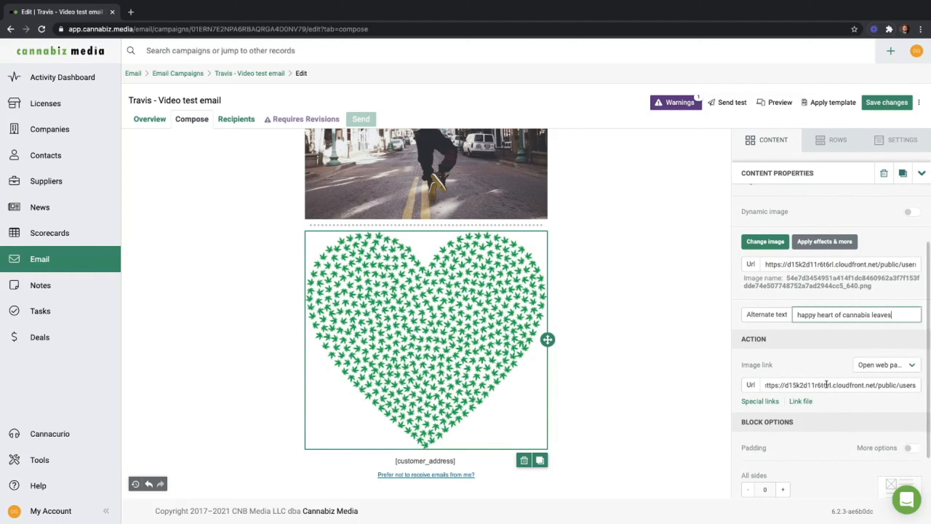
click(893, 371)
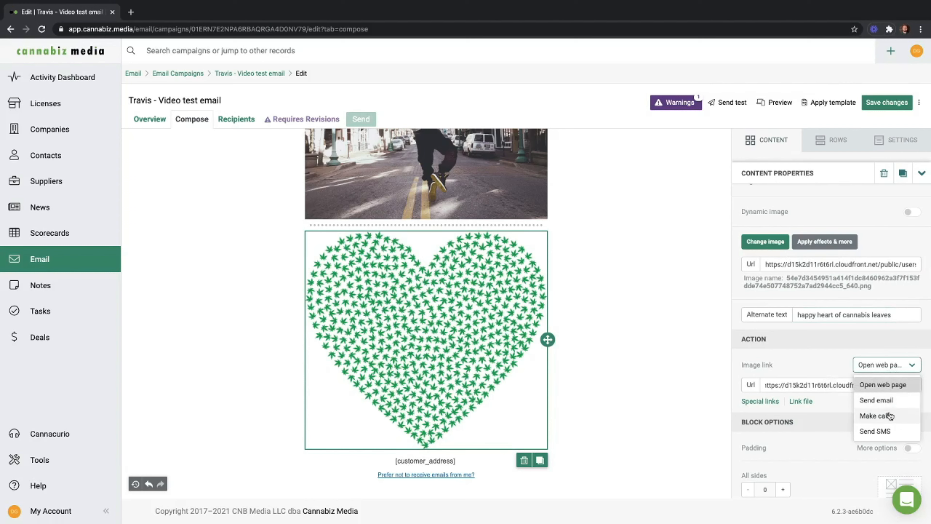
click(910, 369)
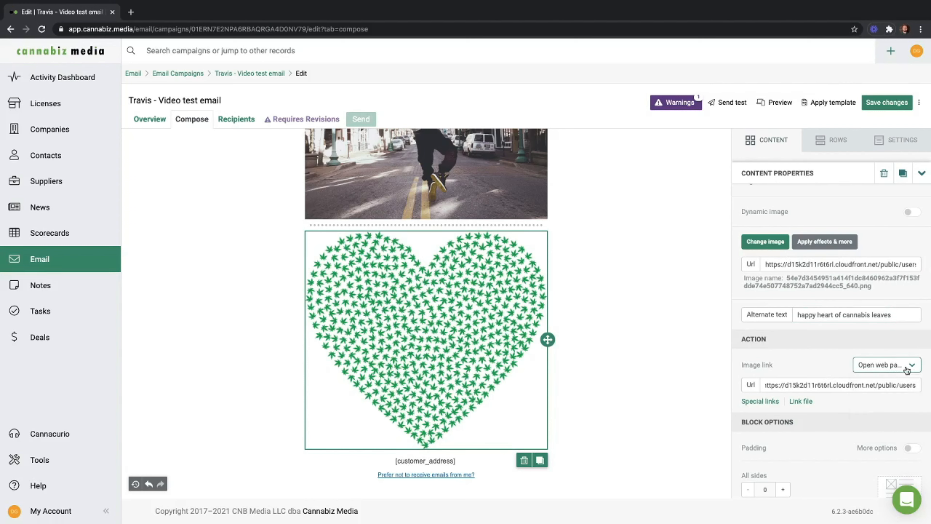
click(801, 402)
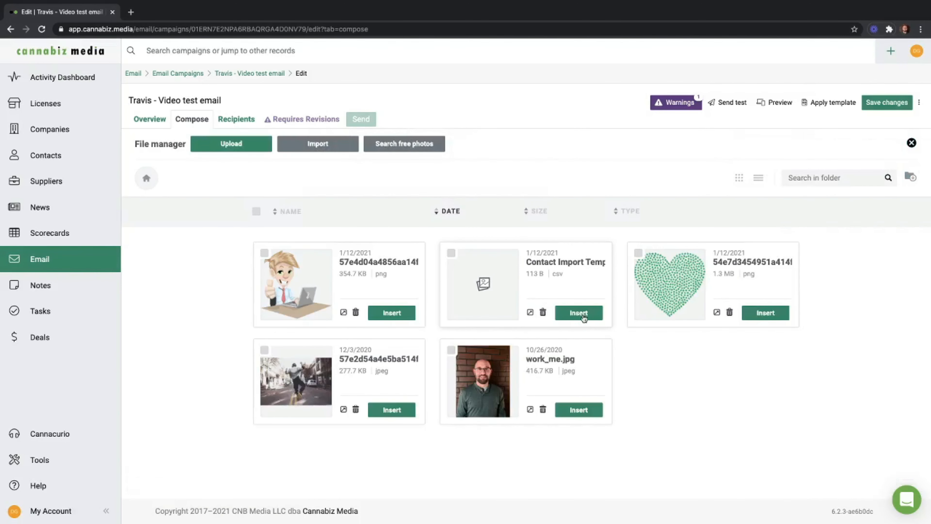
click(583, 314)
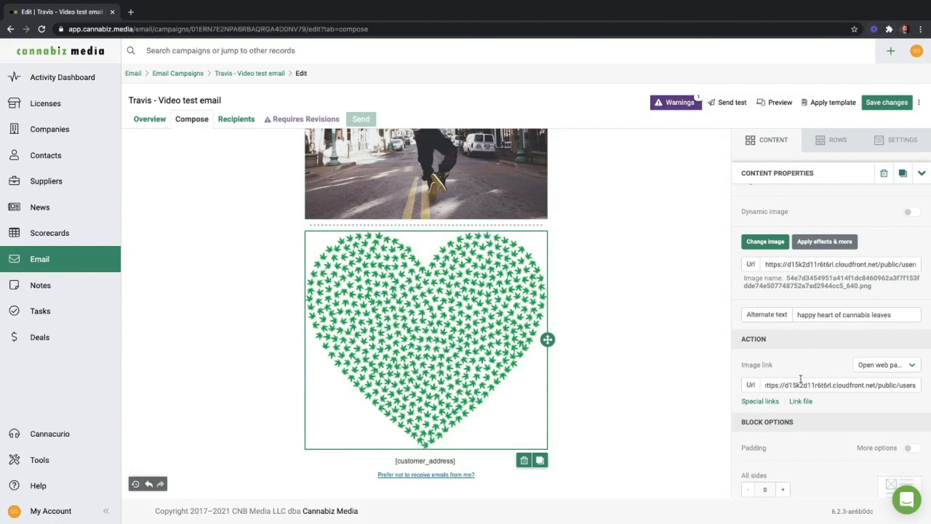
Delete the heart image block from the email body.
scroll(800, 376, down, 2)
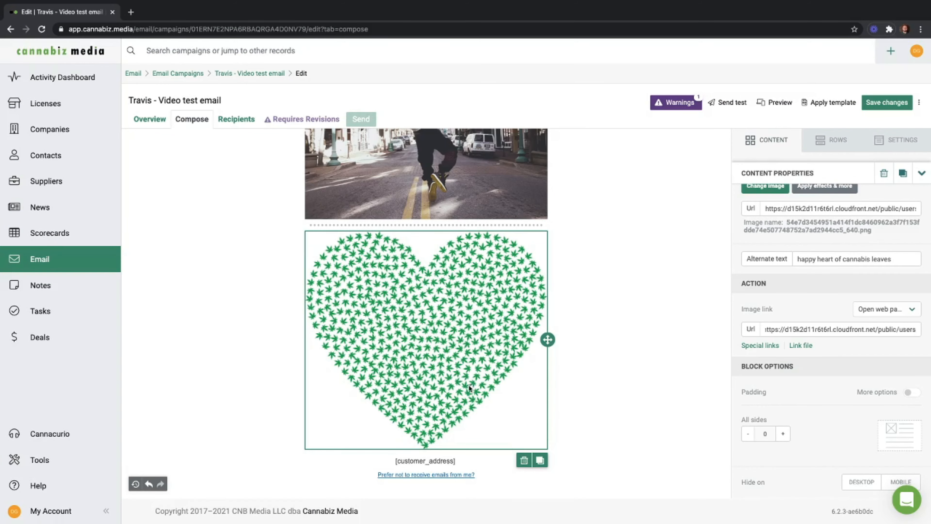
click(524, 460)
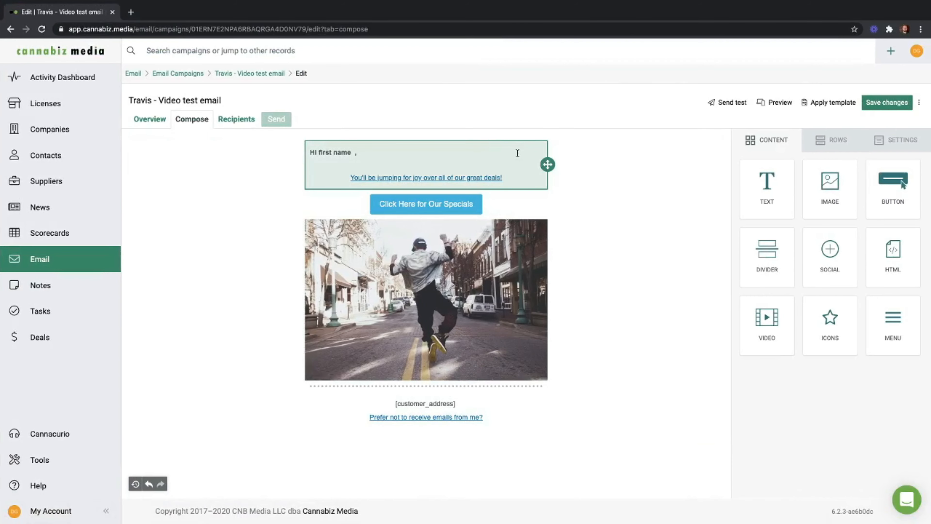
Replace the plain words "first name" in the greeting line with the First Name merge tag.
click(518, 153)
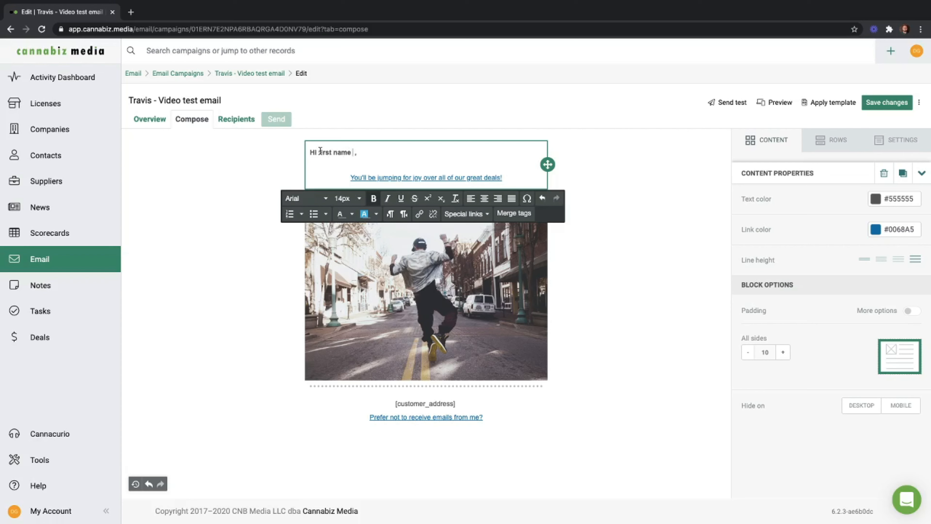
drag(318, 152, 352, 156)
key(BackSpace)
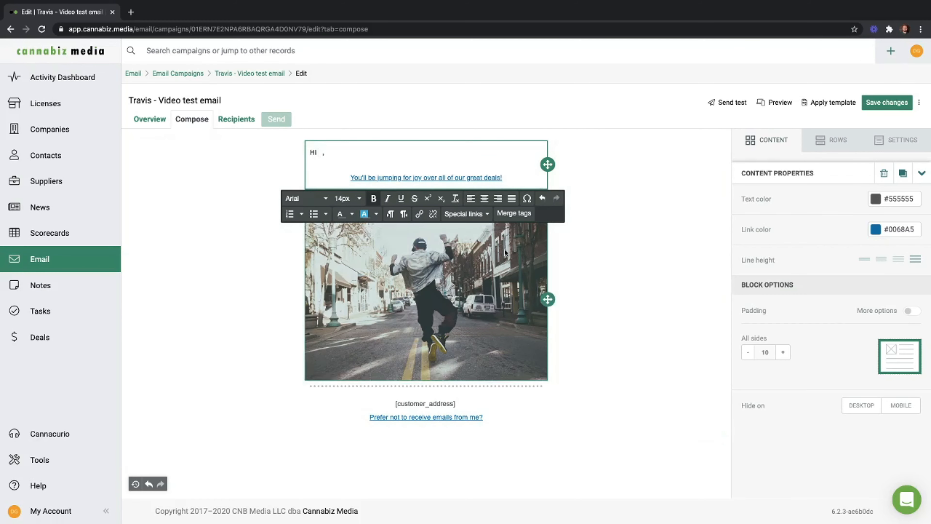
click(514, 213)
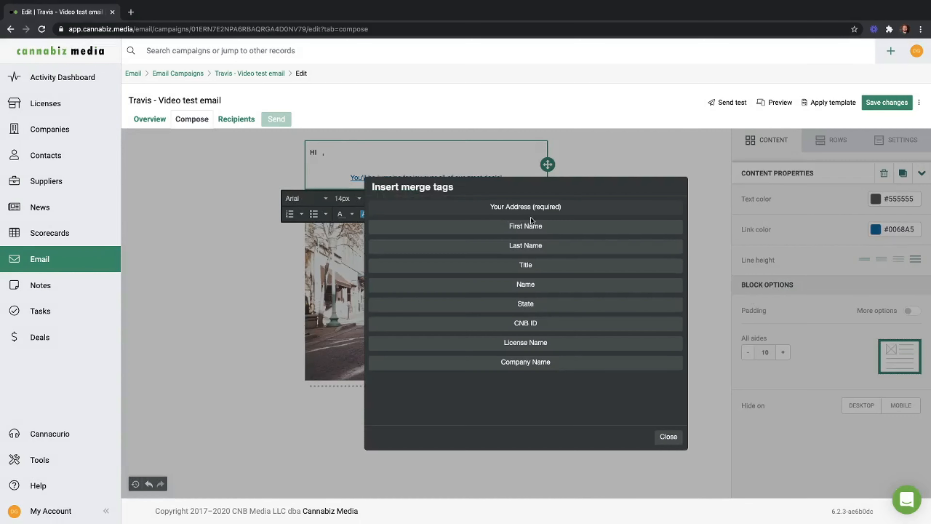
click(521, 226)
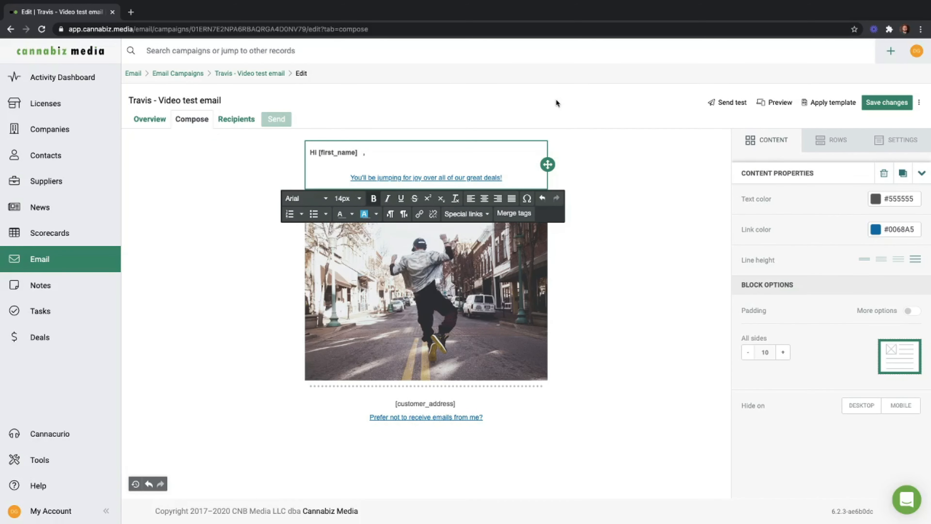
click(521, 111)
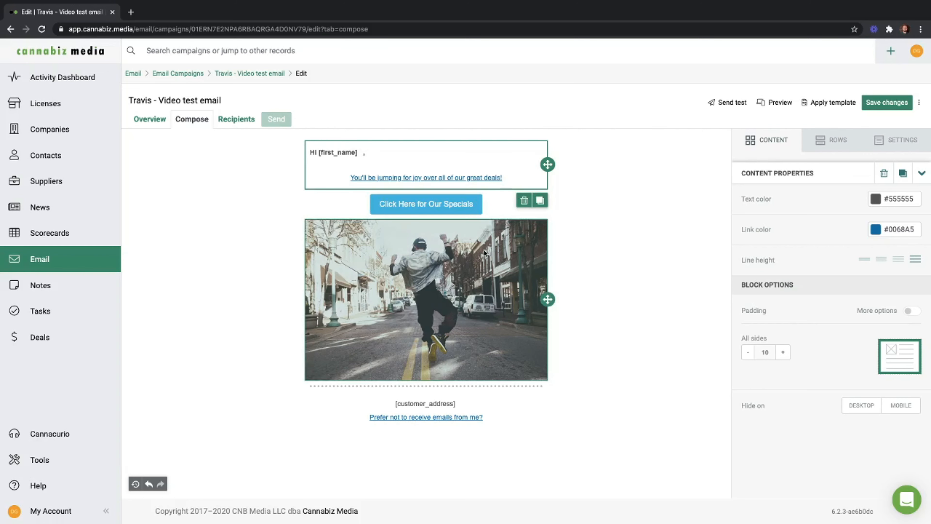
Examine the formatting options for the linked line "You'll be jumping for joy over all of our great deals!" without changing it.
click(505, 177)
drag(504, 177, 358, 177)
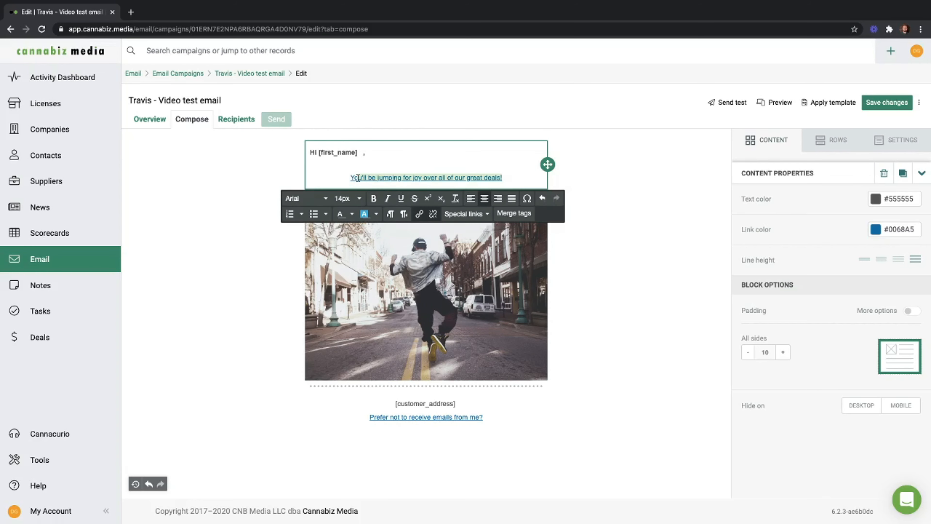
click(341, 178)
click(234, 236)
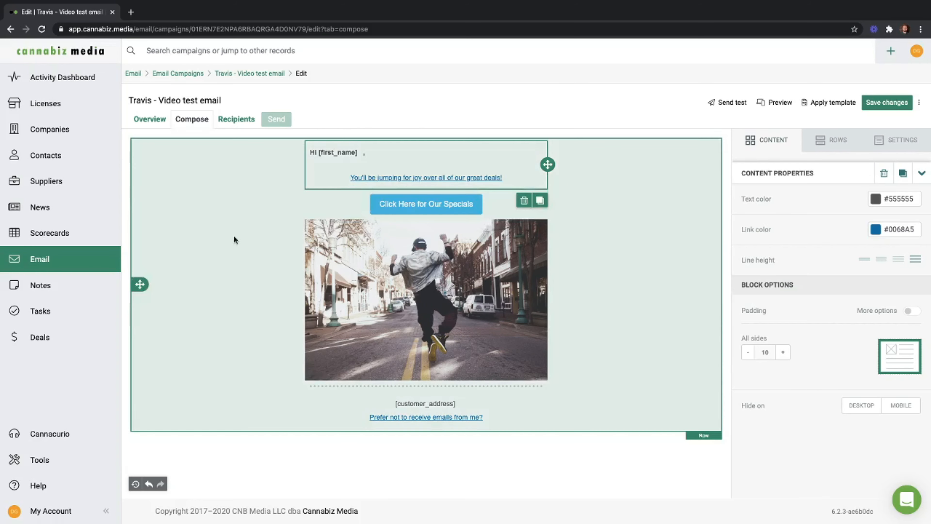
Link the button above the street photo to the Contact Import Template CSV file, and save the campaign changes.
click(462, 204)
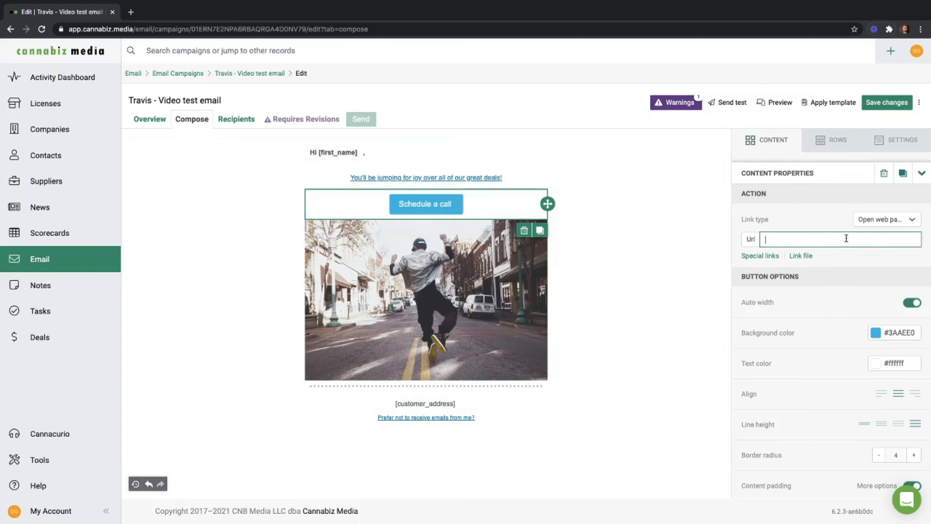
click(900, 222)
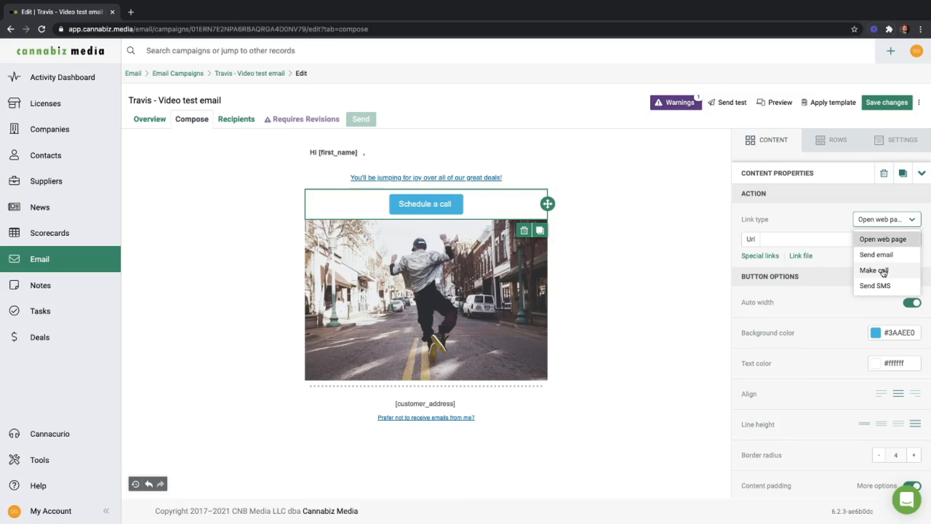
click(829, 260)
click(800, 258)
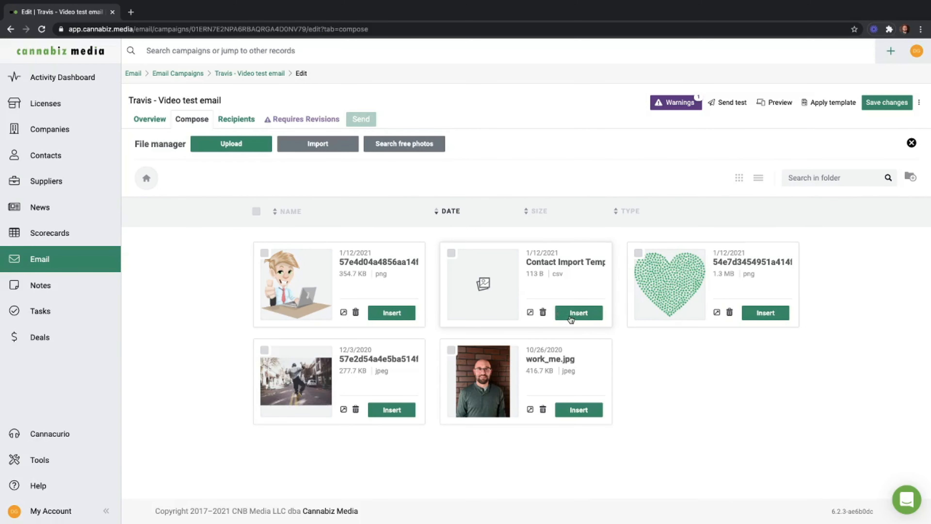
click(583, 314)
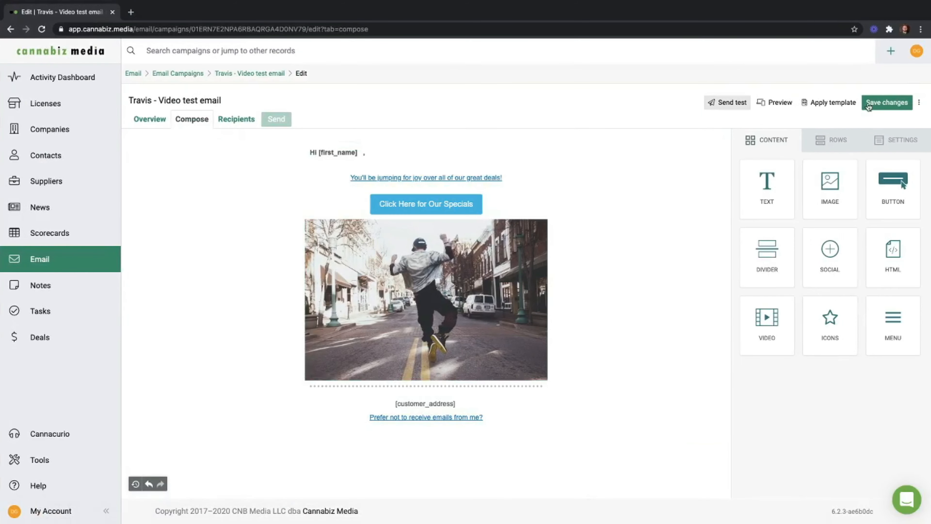
click(891, 104)
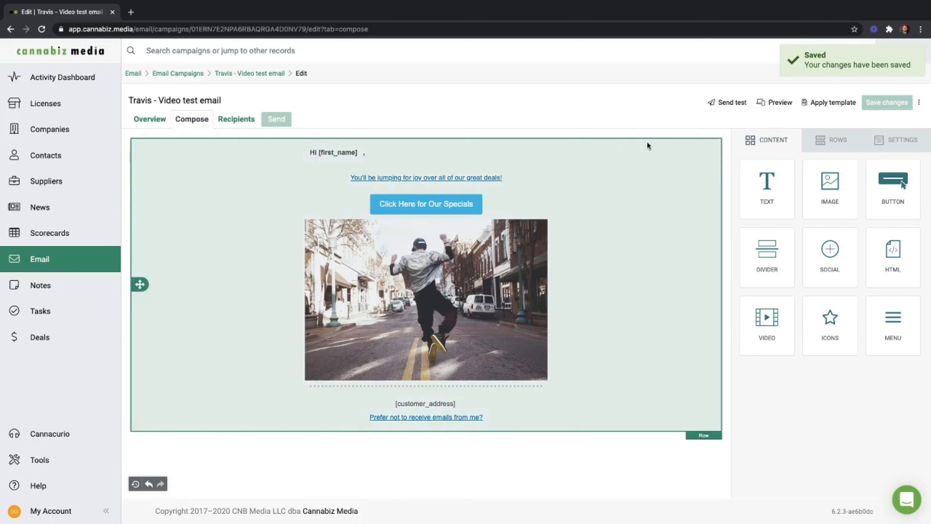
Check the test email form without sending, and preview the email in its desktop and mobile layouts.
click(728, 104)
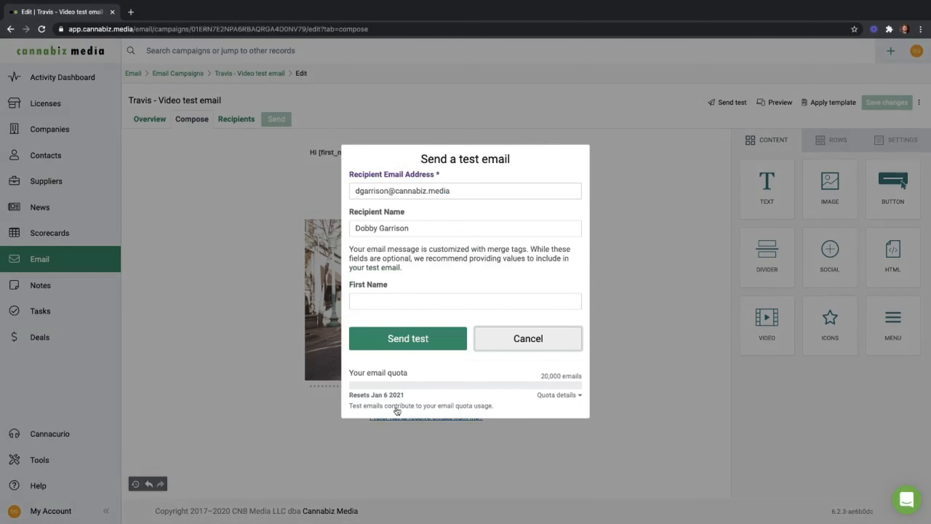
click(576, 335)
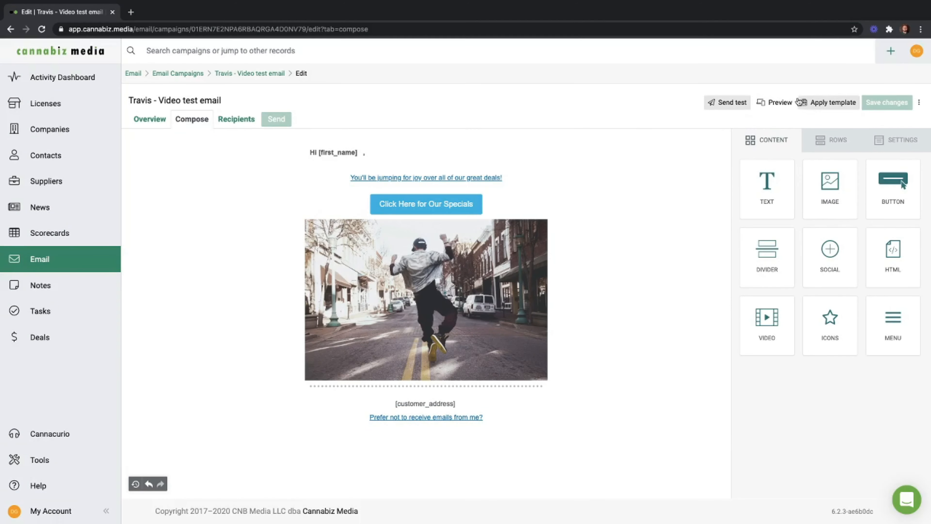
click(774, 102)
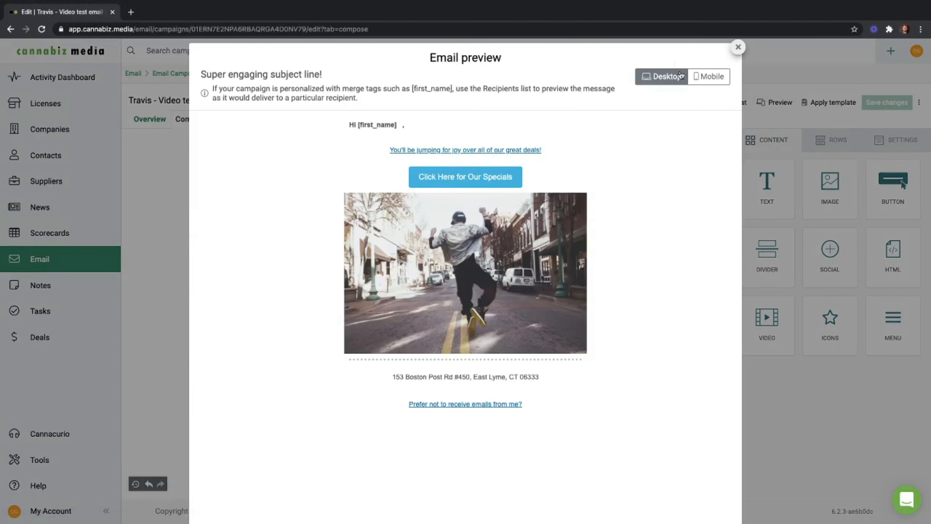
click(698, 80)
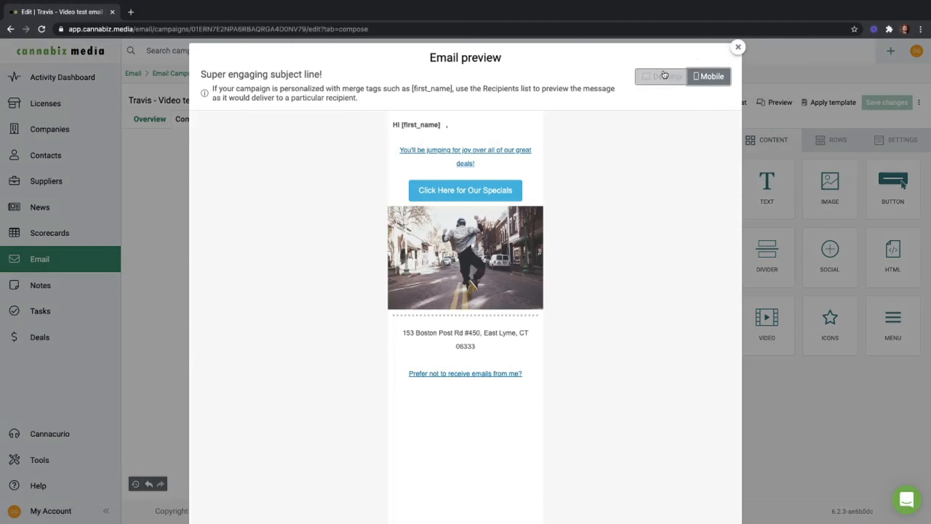
click(737, 47)
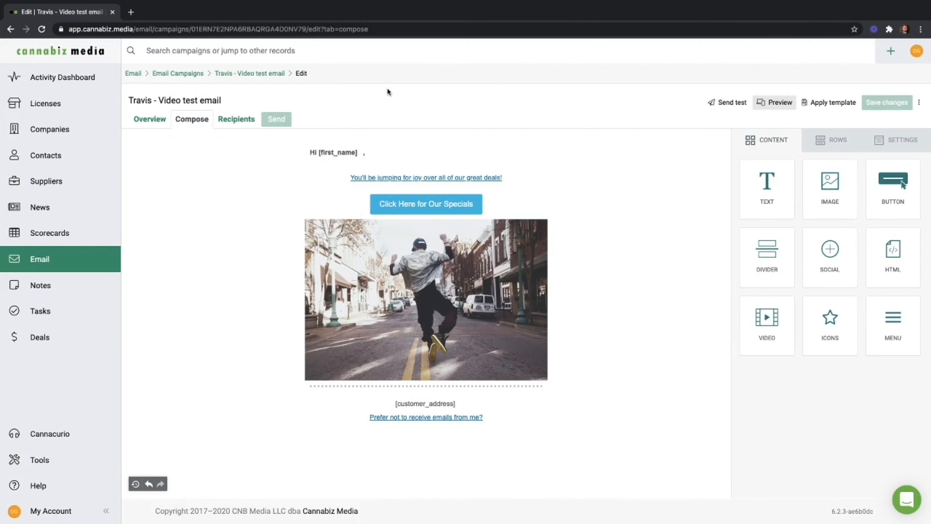
Search for individual campaign recipients by first name, and leave the search without adding anyone.
click(235, 125)
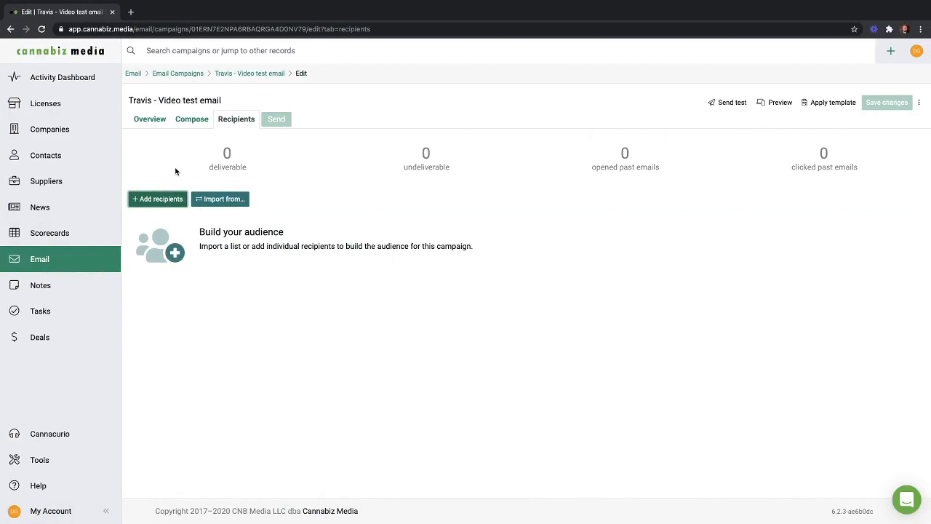
click(175, 199)
click(217, 92)
text(austin)
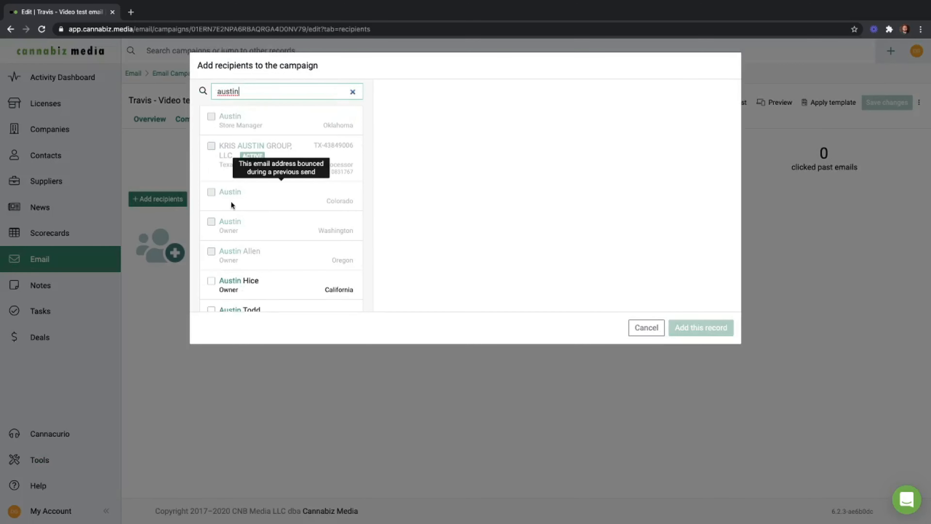
click(632, 329)
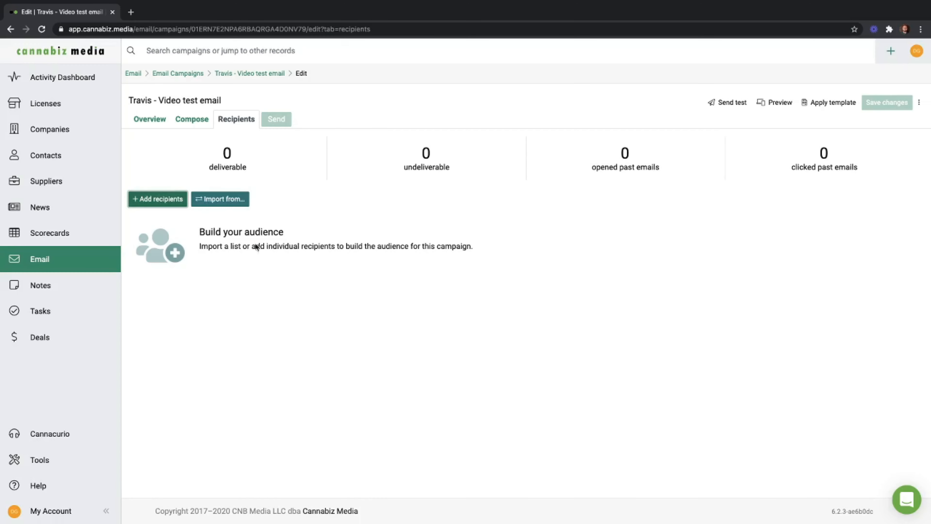
Import the campaign recipients from the "CNB Test Grp" tag.
click(218, 200)
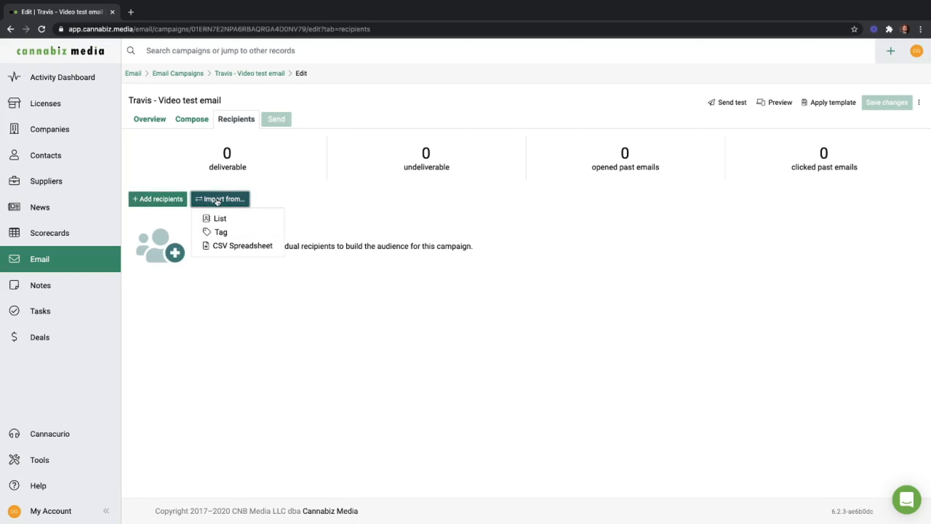
click(223, 233)
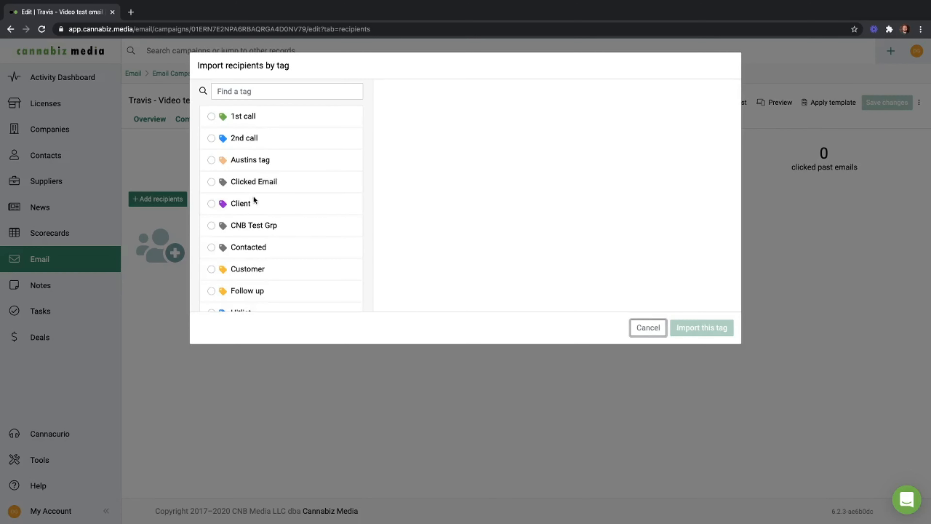
click(212, 226)
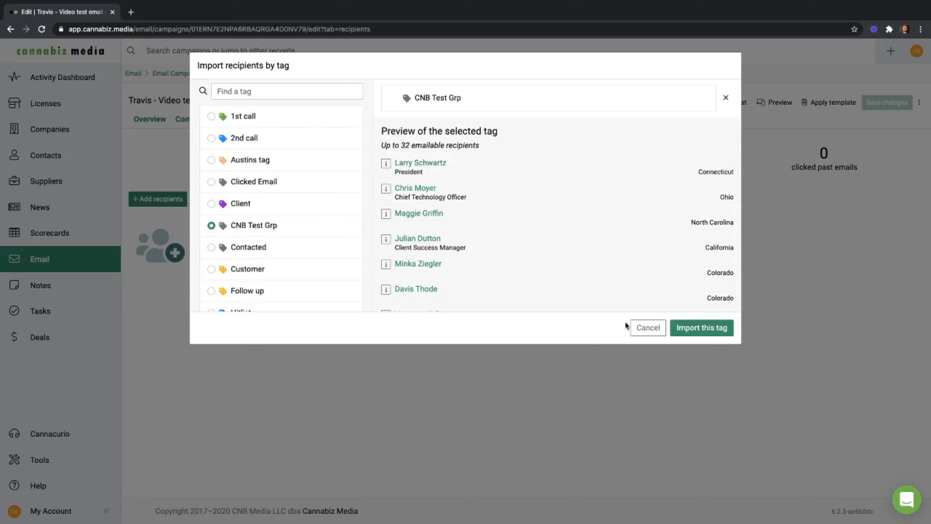
click(701, 330)
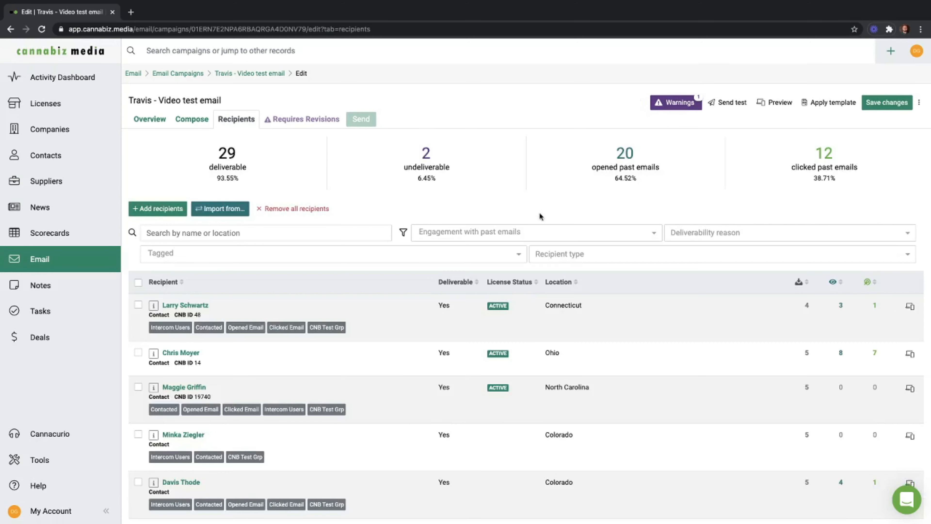
Read the campaign warnings for the imported recipients and close them.
click(676, 104)
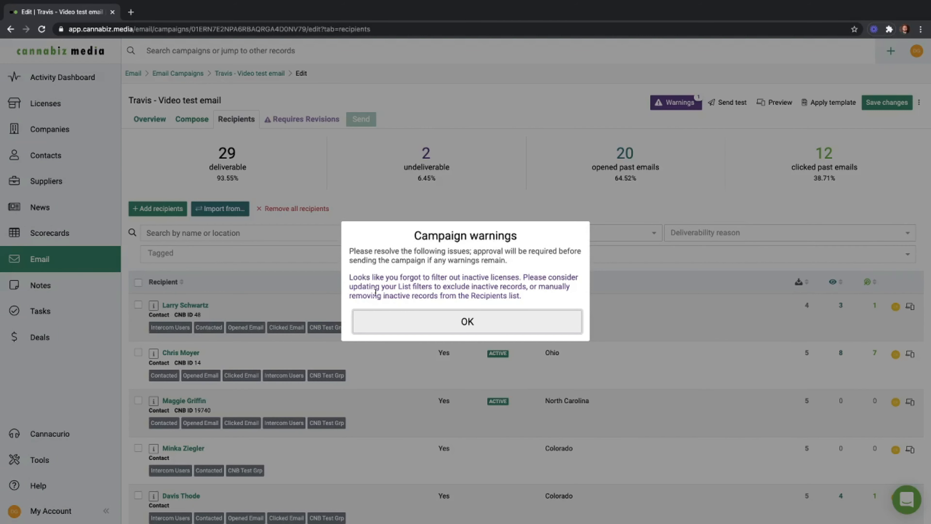
drag(462, 290, 546, 290)
click(545, 292)
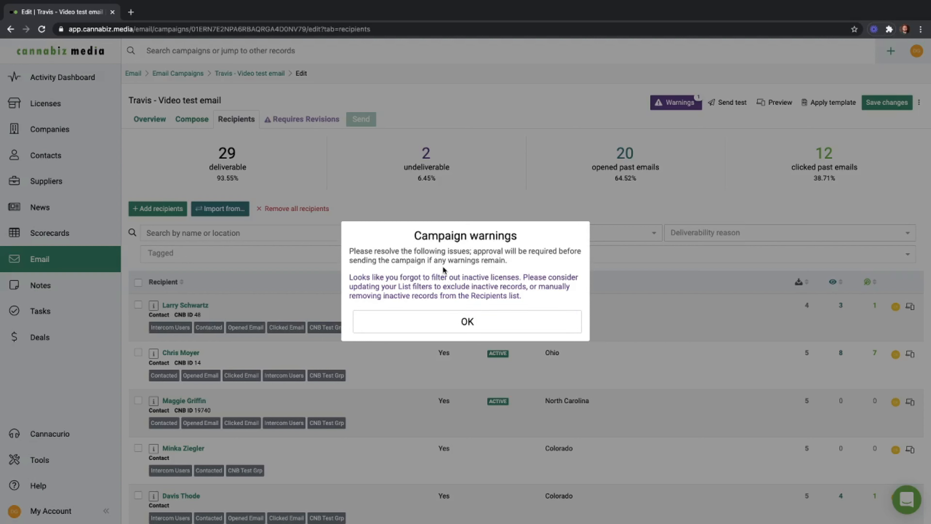
click(476, 328)
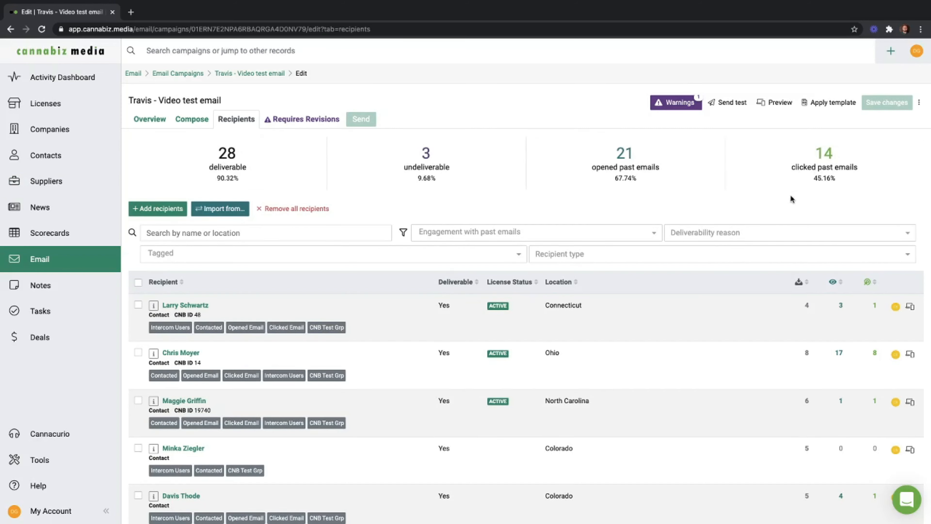
Review the imported recipients' deliverability and license status through the end of the list.
scroll(363, 322, down, 5)
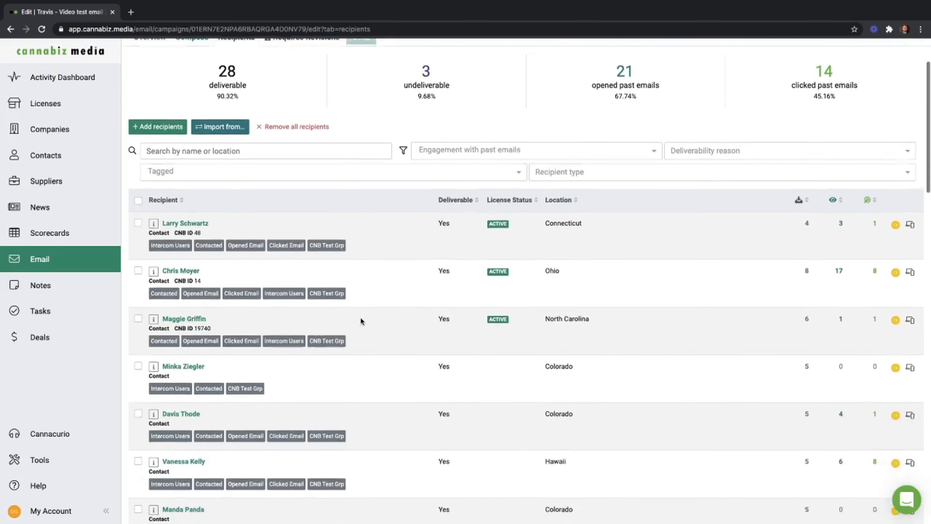
scroll(385, 312, down, 7)
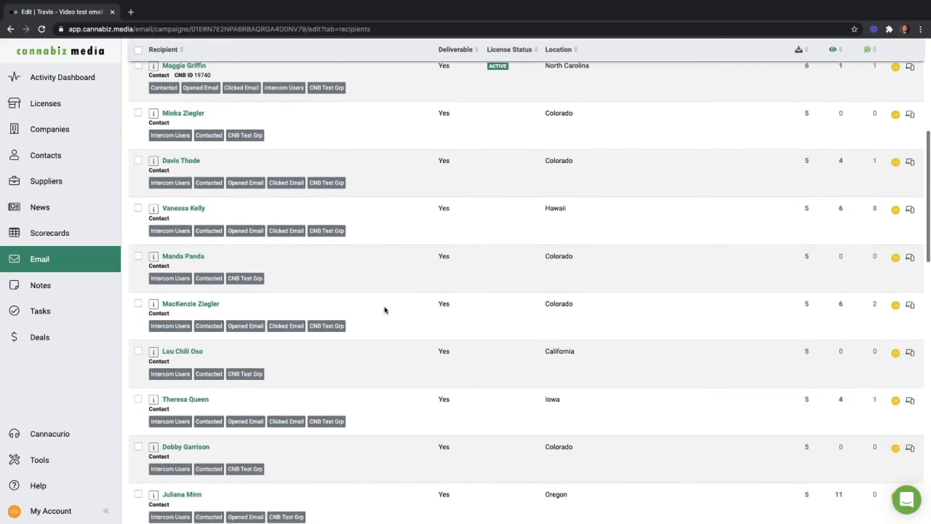
scroll(386, 310, down, 5)
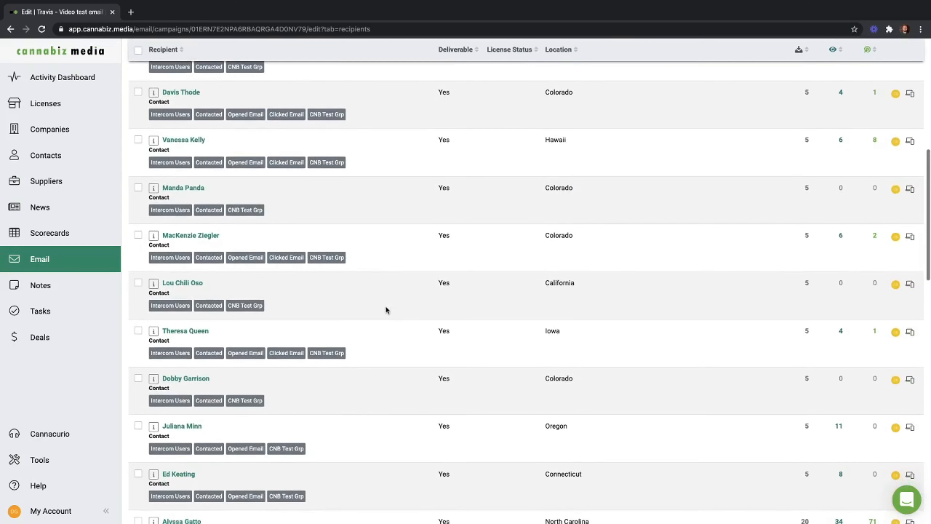
scroll(386, 310, down, 8)
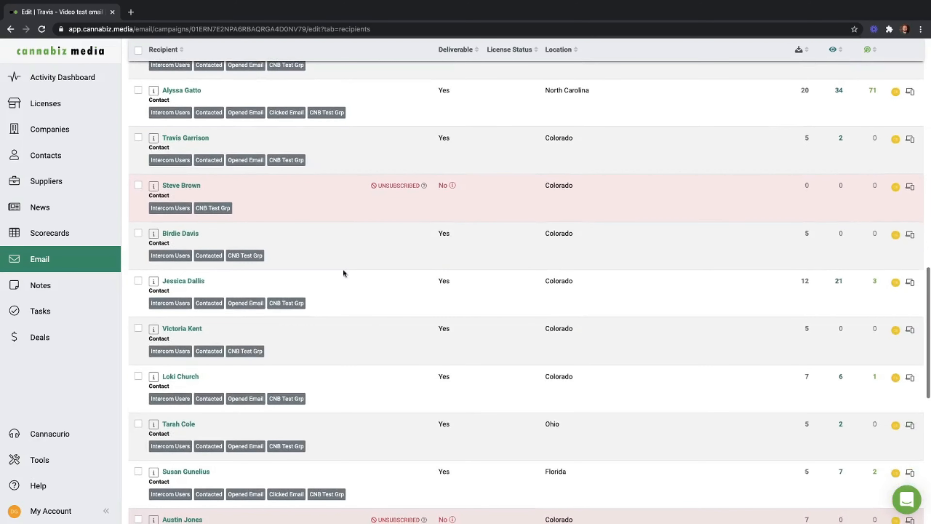
scroll(378, 206, up, 5)
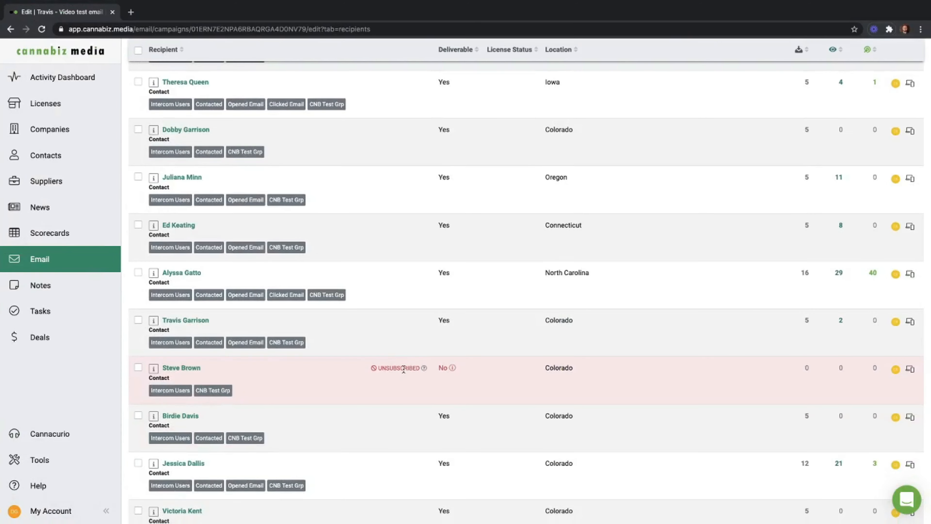
scroll(403, 371, down, 5)
scroll(404, 371, down, 12)
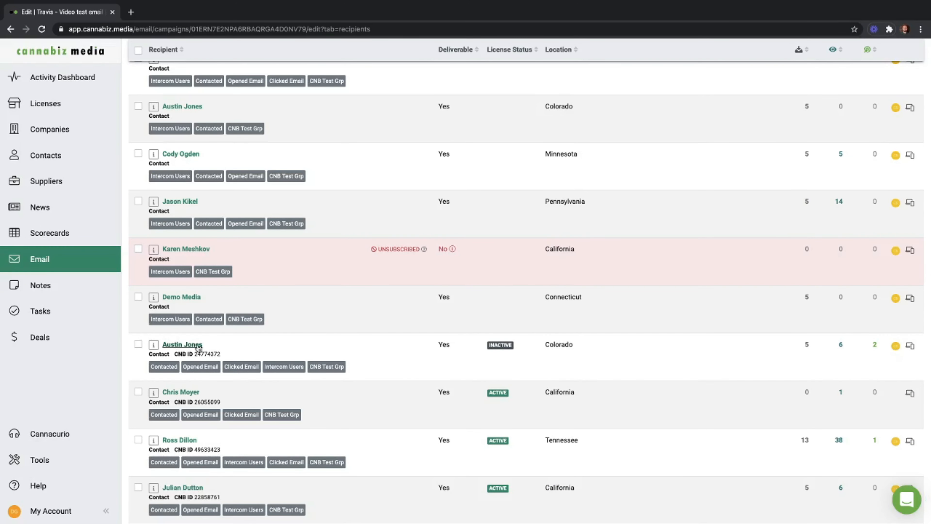
scroll(419, 361, down, 1)
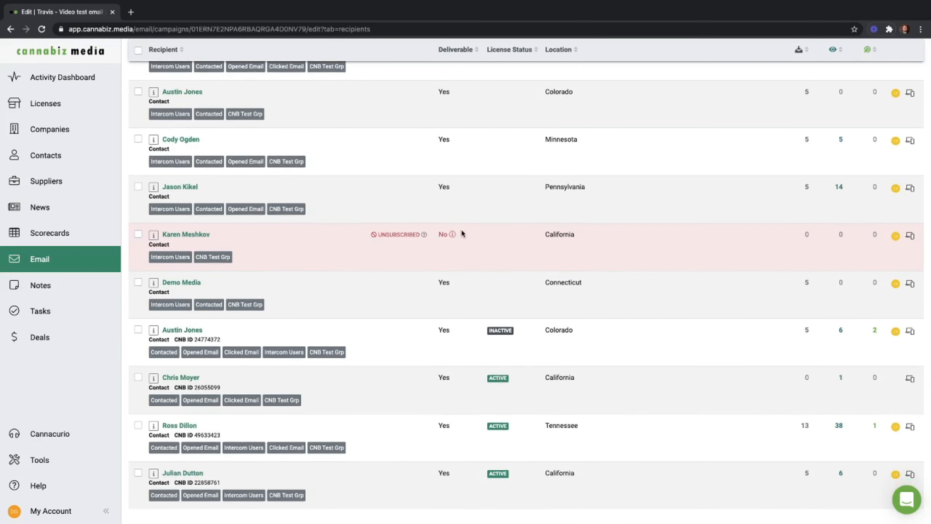
Remove the Colorado contact with the inactive license from the campaign recipients.
click(138, 330)
scroll(226, 288, up, 1)
scroll(229, 283, up, 20)
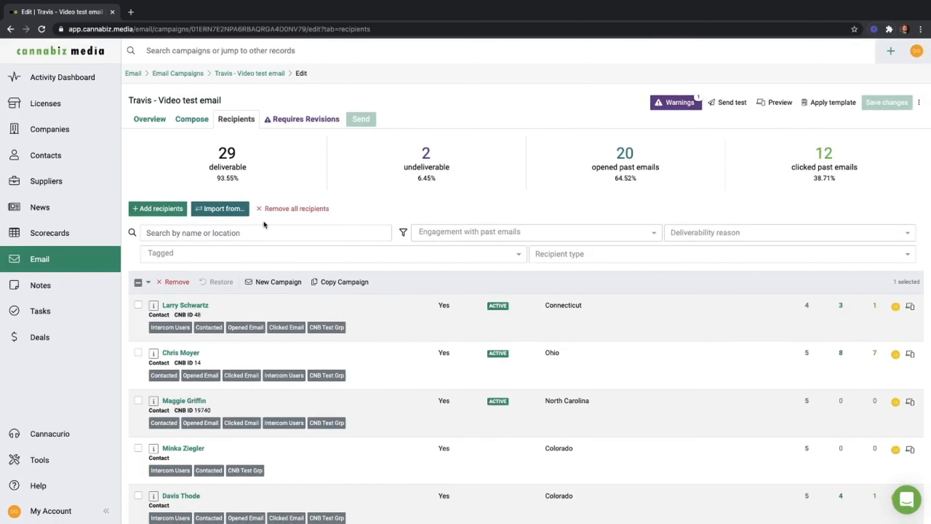
click(171, 283)
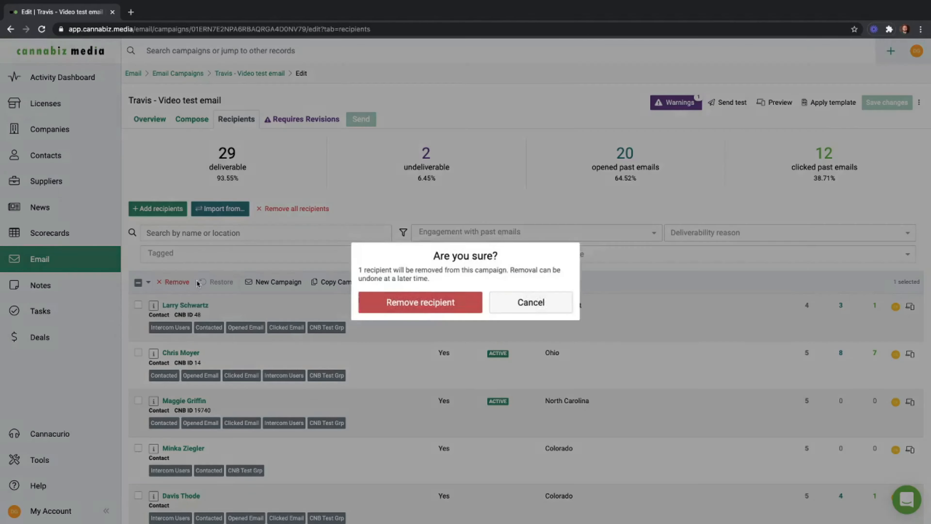
click(446, 307)
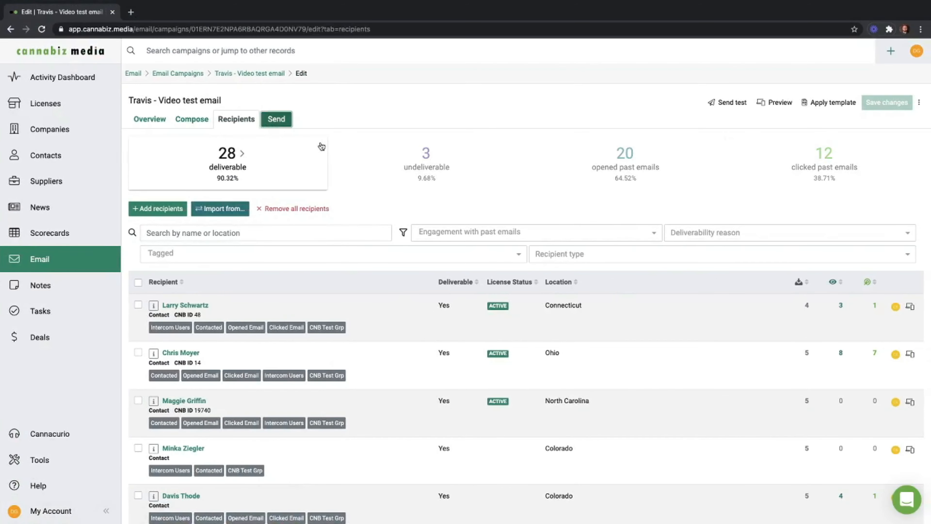
Schedule the campaign for Monday's 11 AM slot from the best-time chart, with send time optimization spanning 2 days after the scheduled date.
click(281, 126)
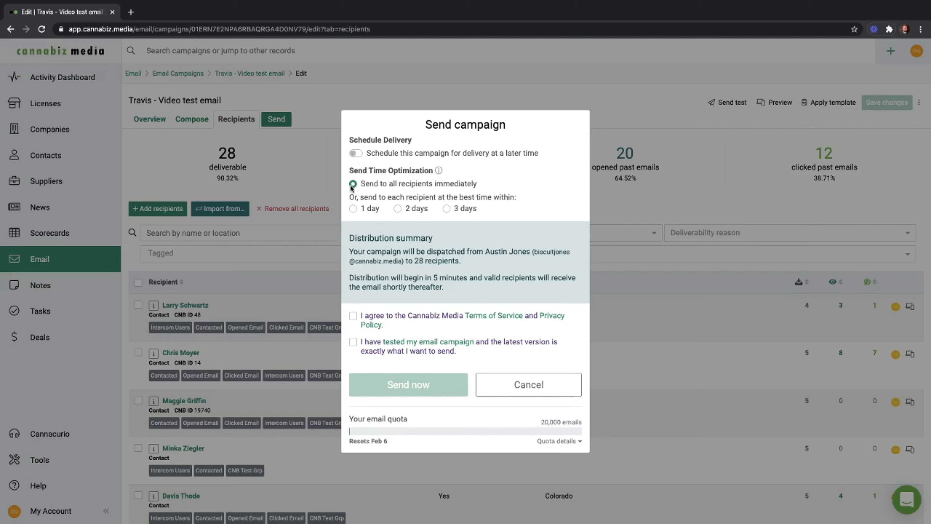
click(355, 153)
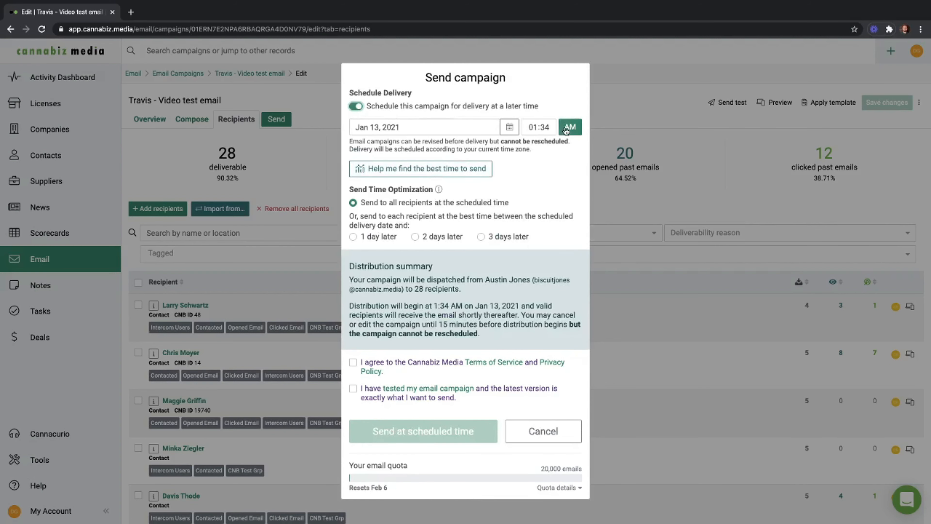
click(420, 169)
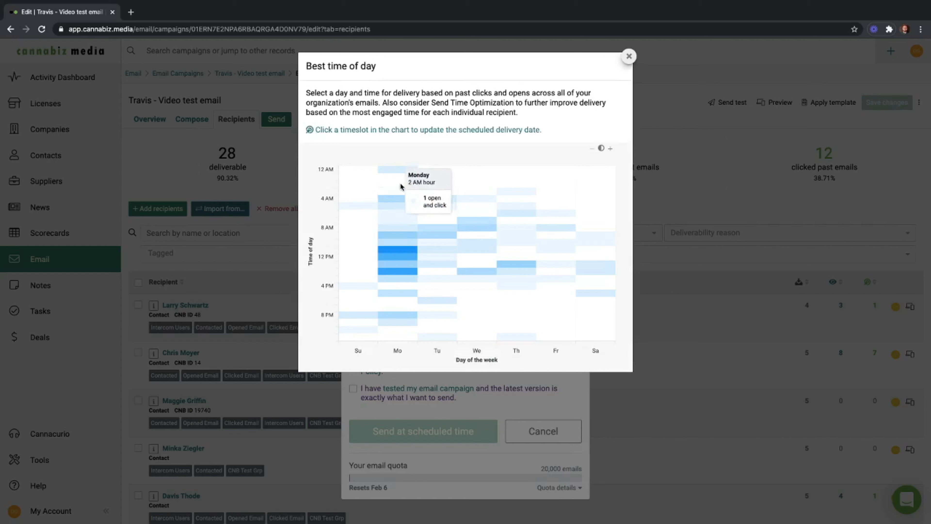
click(396, 251)
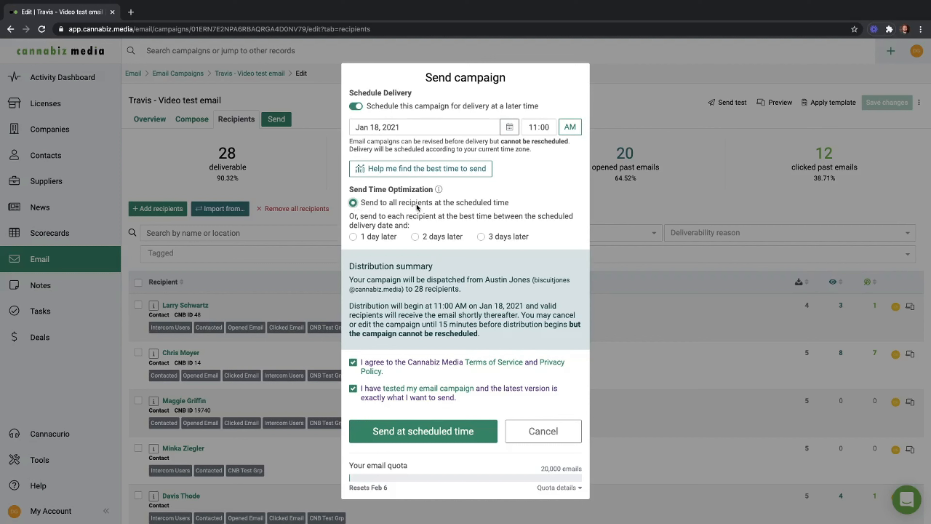
click(355, 242)
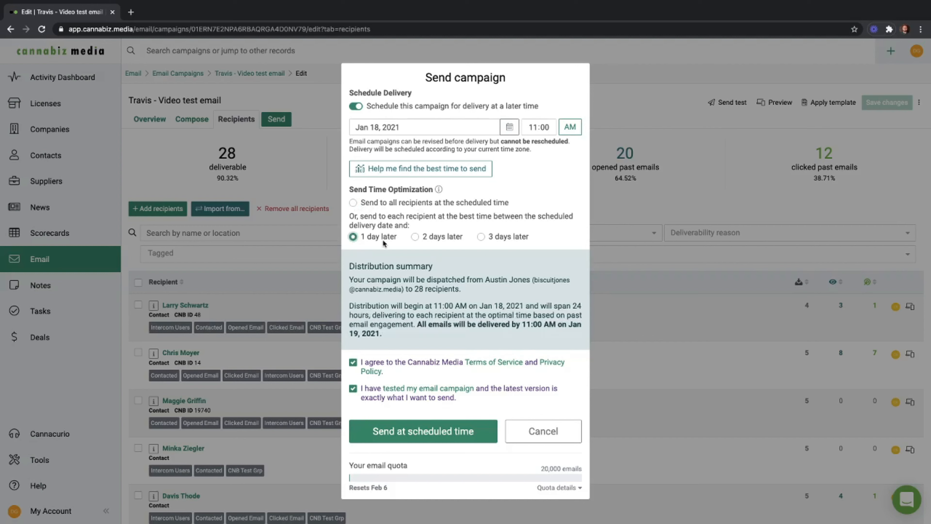
click(417, 238)
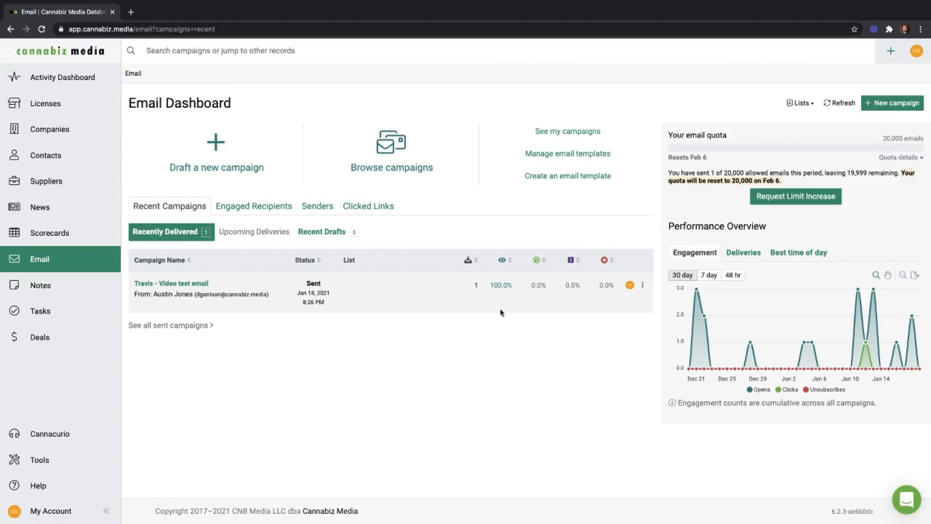
Check the actions available for the recently delivered video test email campaign and open its performance report.
click(643, 286)
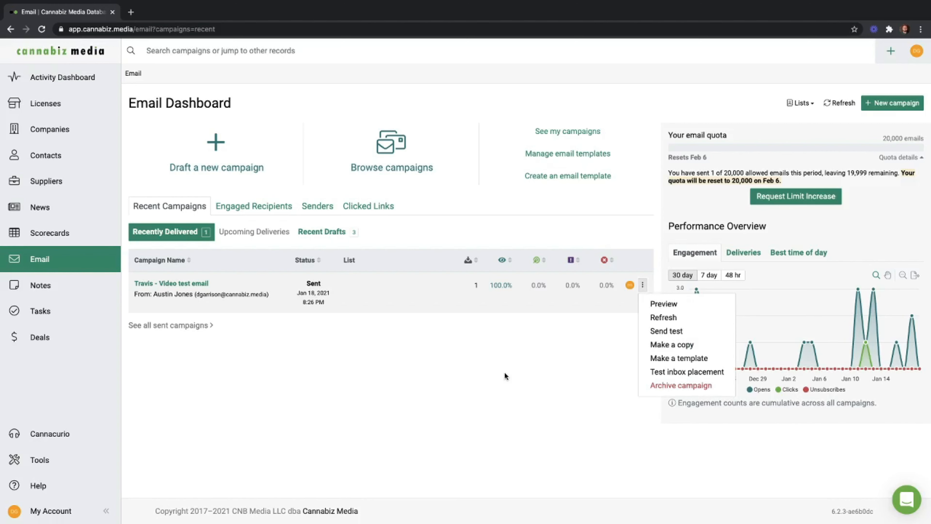
click(491, 371)
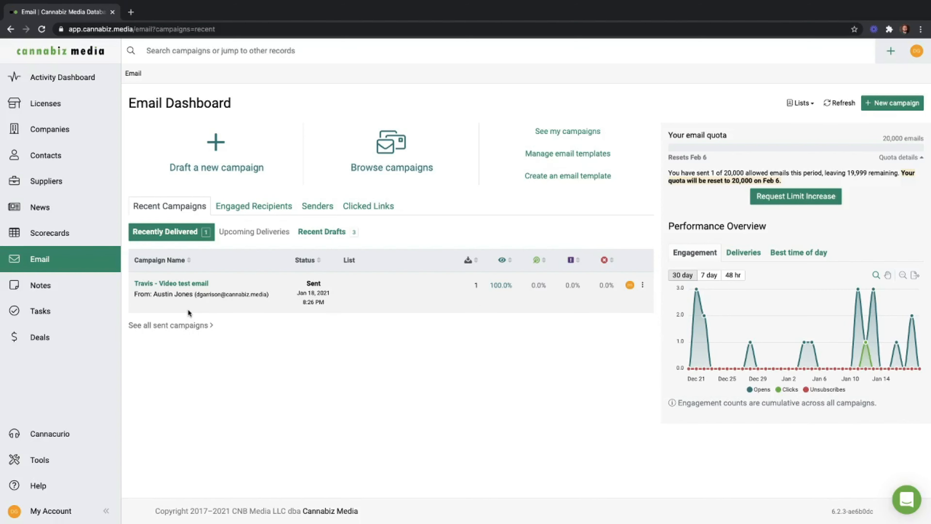
click(171, 284)
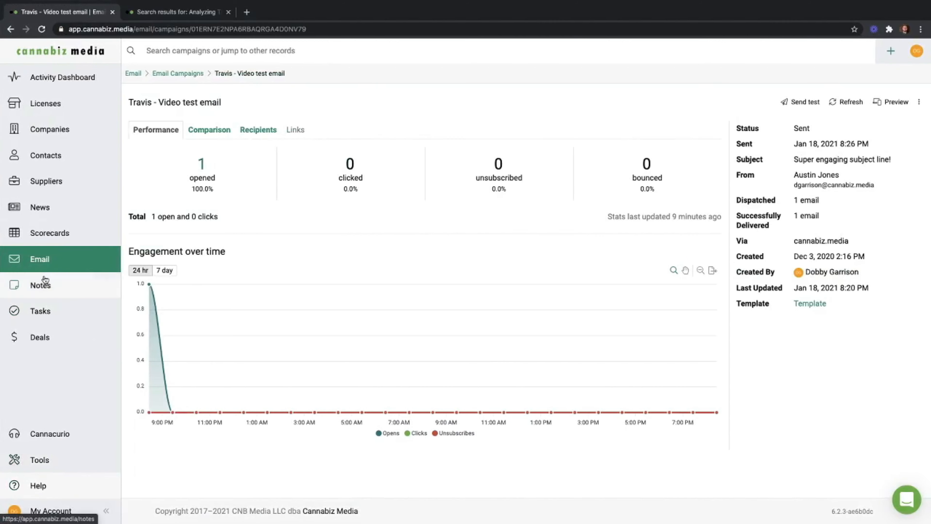
View the help center results for "Analyzing The Results of An Email Campaign", and open the support chat from the campaign report.
click(154, 17)
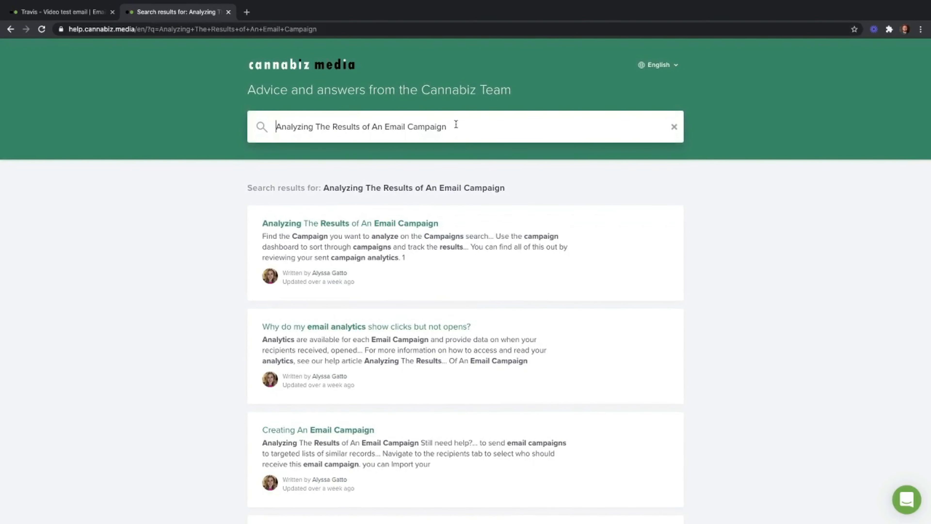
click(80, 12)
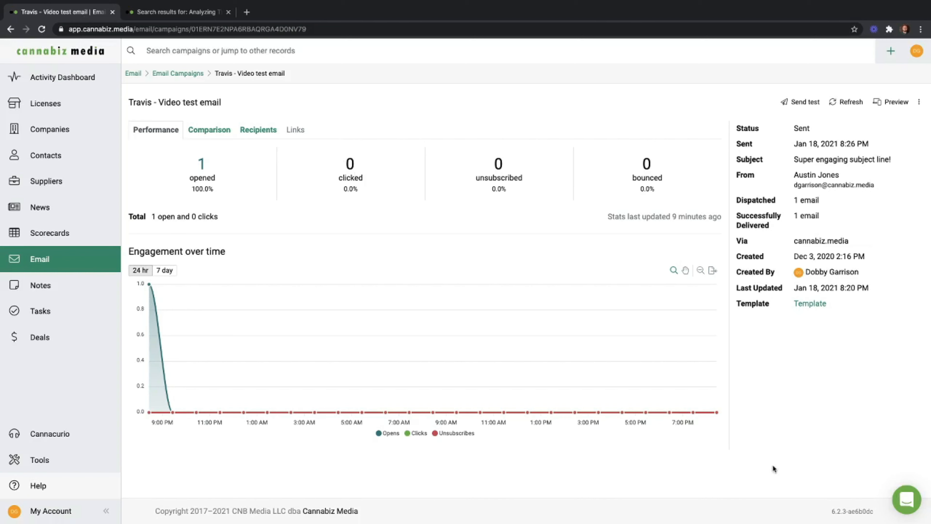
click(907, 507)
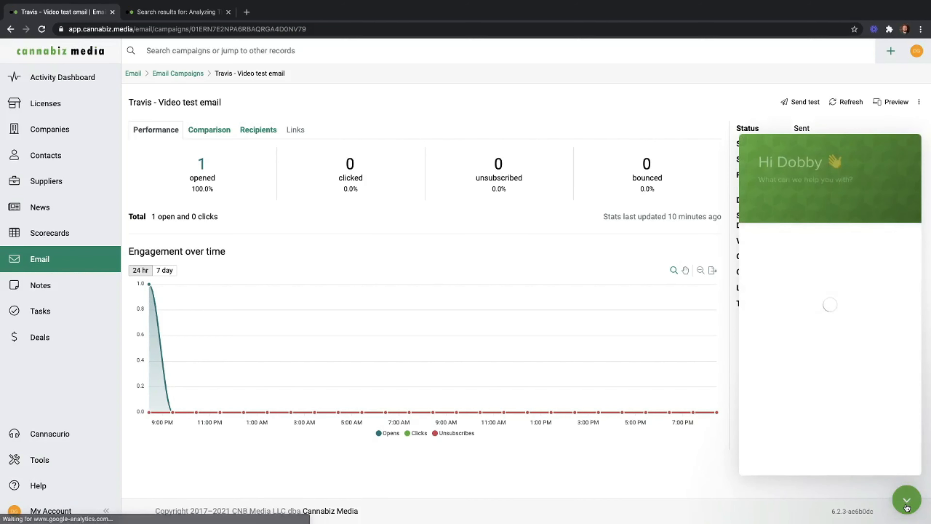